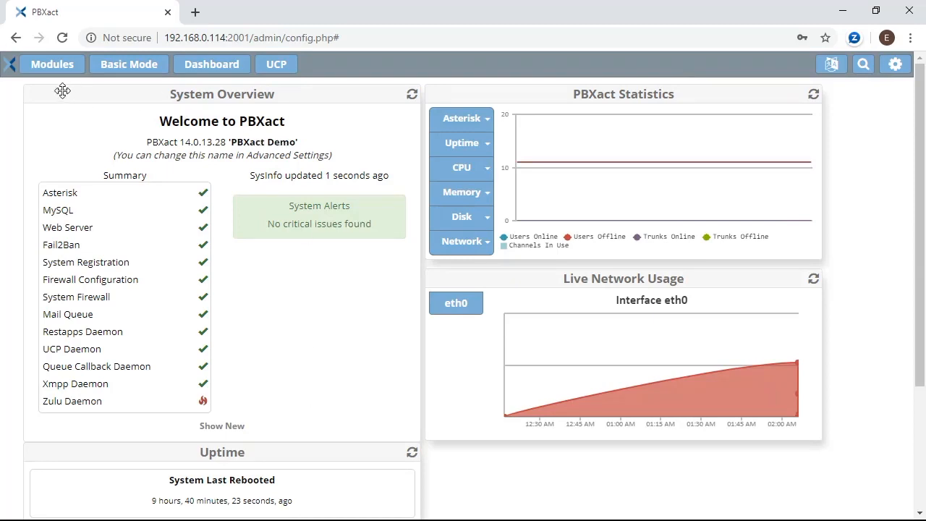
Review the Asterisk SIP NAT, RTP and ICE options and select external address 199.102.239.32.
click(49, 70)
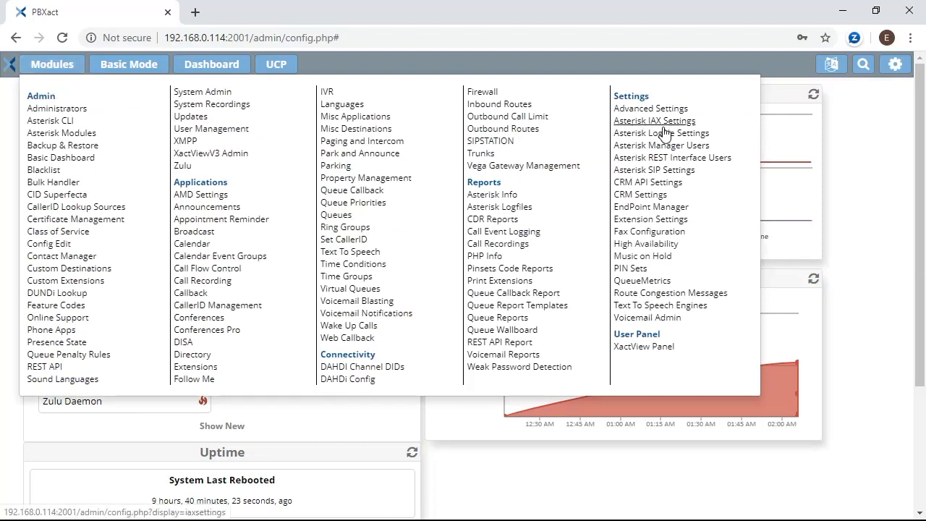
click(673, 170)
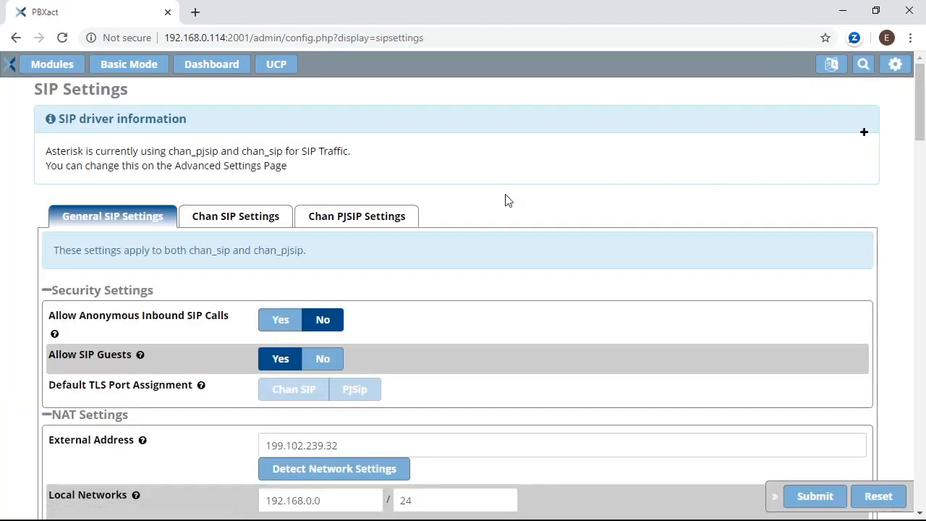
scroll(507, 201, down, 2)
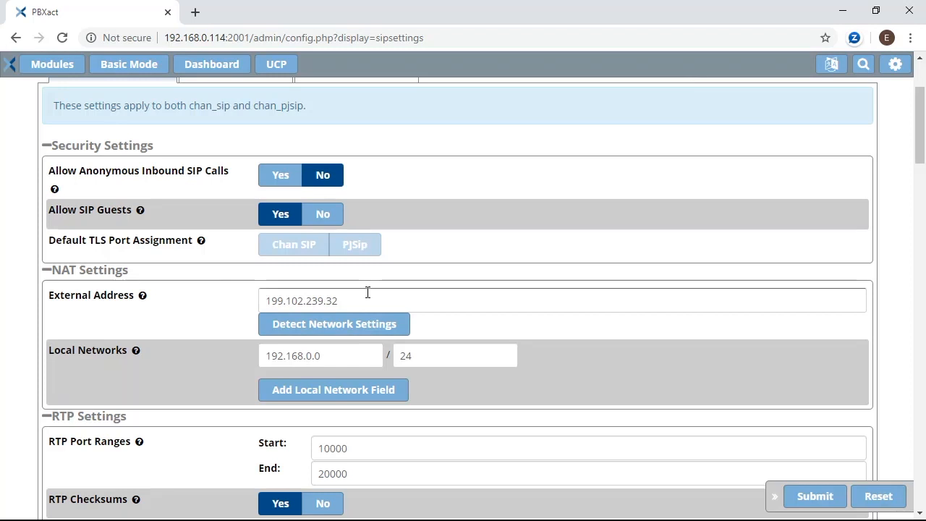
scroll(431, 289, down, 1)
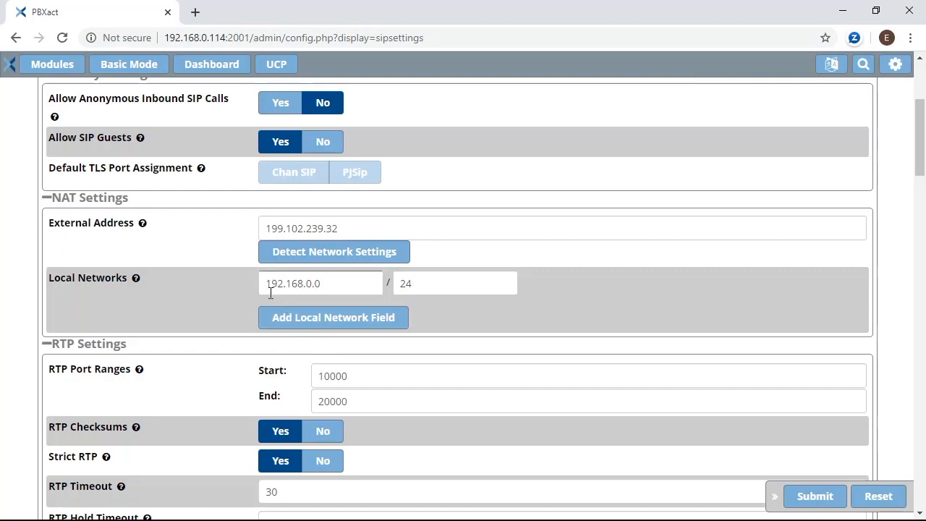
scroll(203, 287, down, 8)
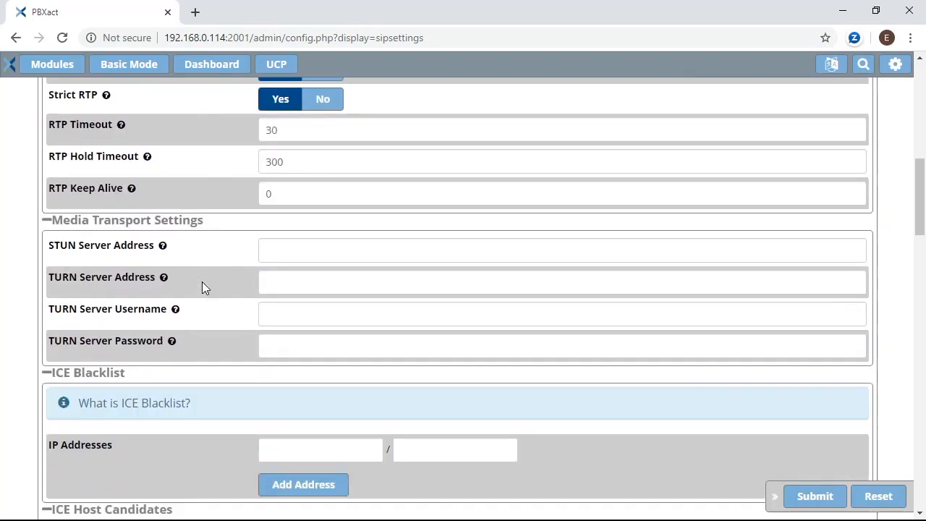
scroll(203, 286, down, 3)
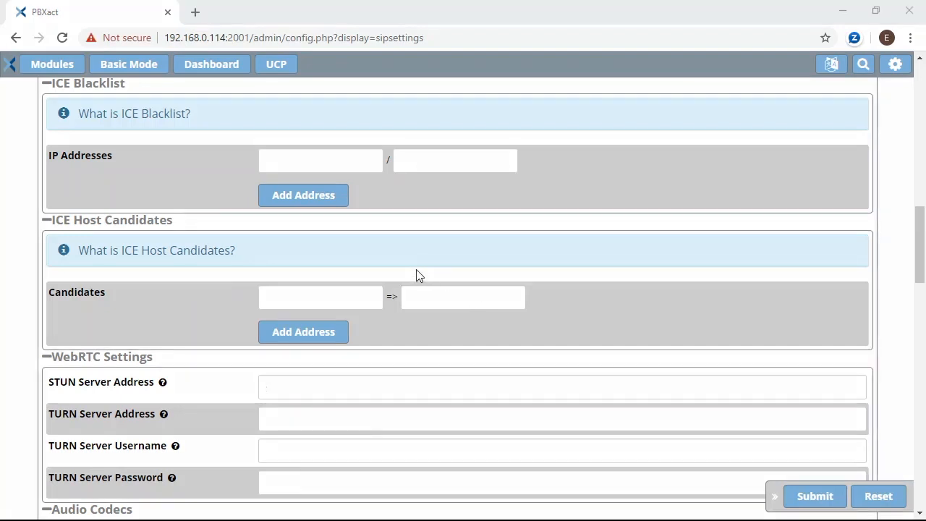
scroll(416, 269, up, 8)
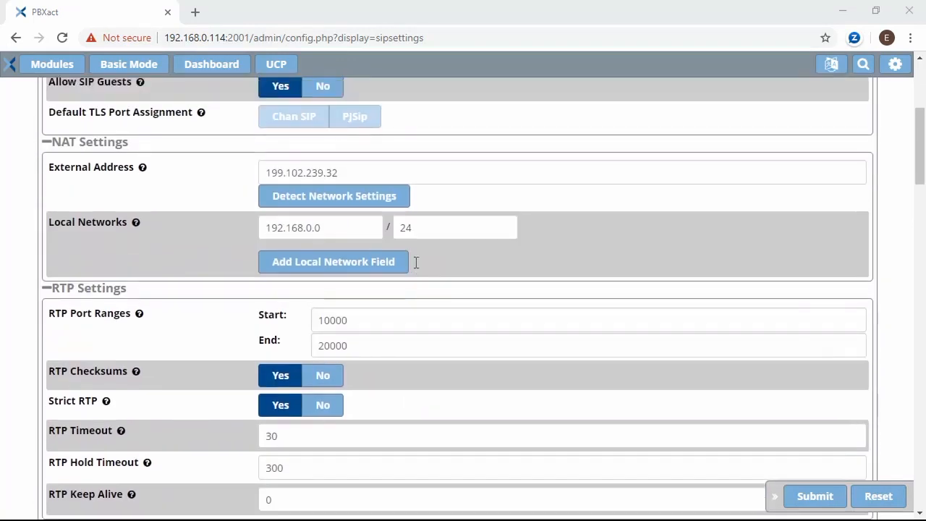
scroll(416, 262, up, 1)
drag(337, 227, 266, 228)
key(ctrl+c)
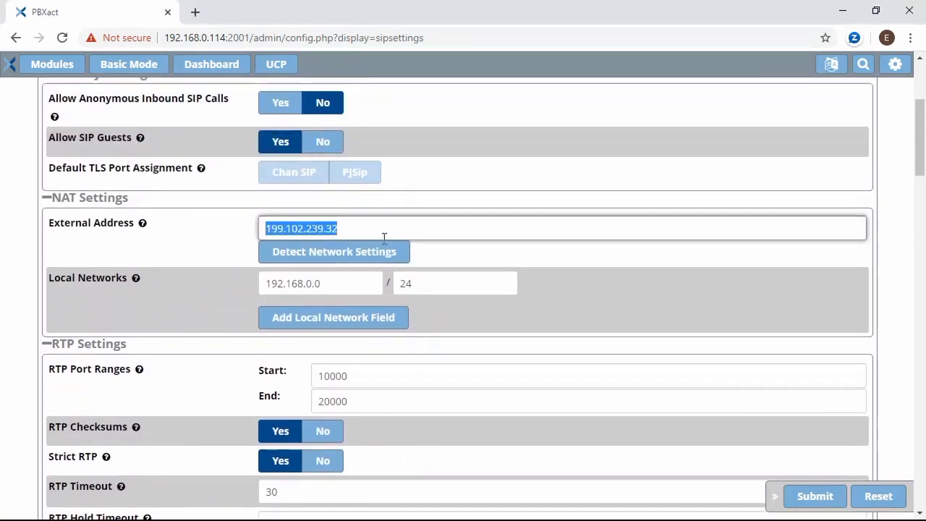
Paste external address 199.102.239.32 into the right ICE Host Candidates field.
scroll(521, 254, down, 8)
click(463, 372)
key(ctrl+v)
Enter local IP 192.168.0.114, copied from the page address, in the left field and submit.
click(192, 40)
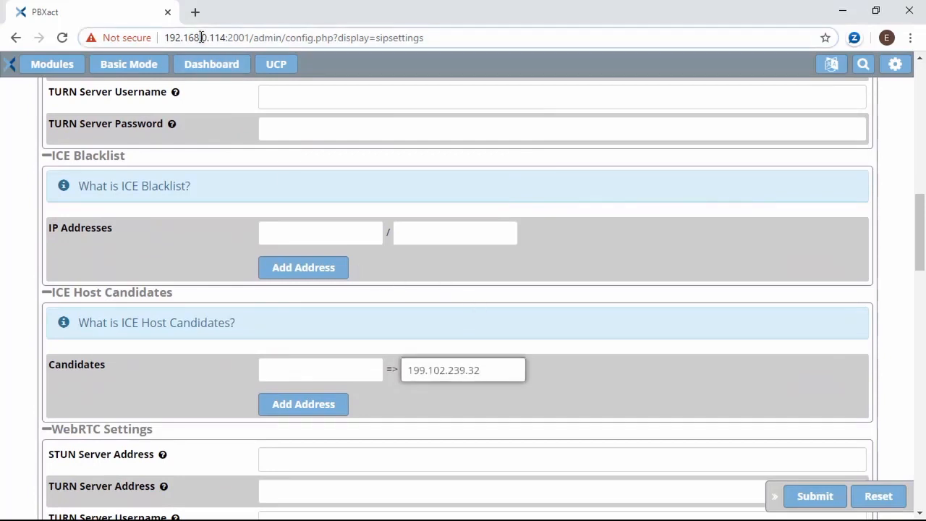
click(190, 41)
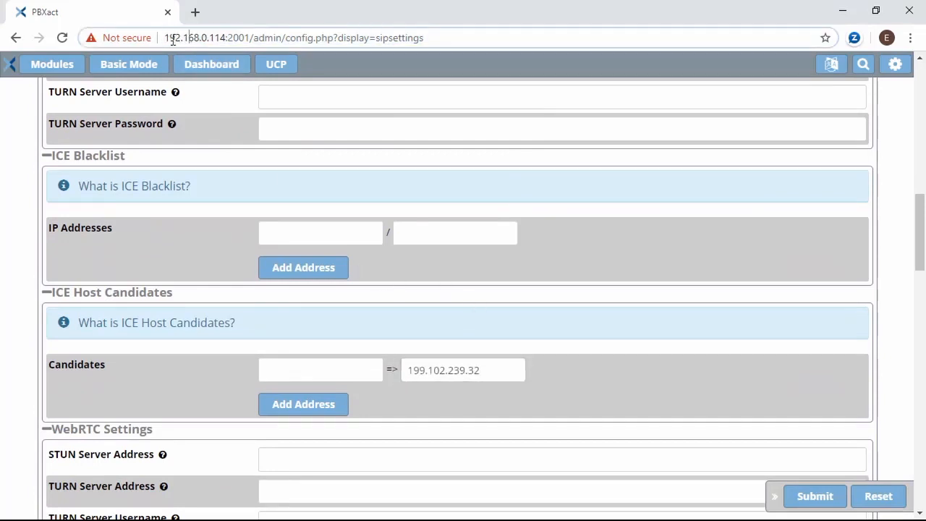
drag(172, 41, 224, 43)
key(ctrl+c)
click(306, 369)
text(1)
key(ctrl+v)
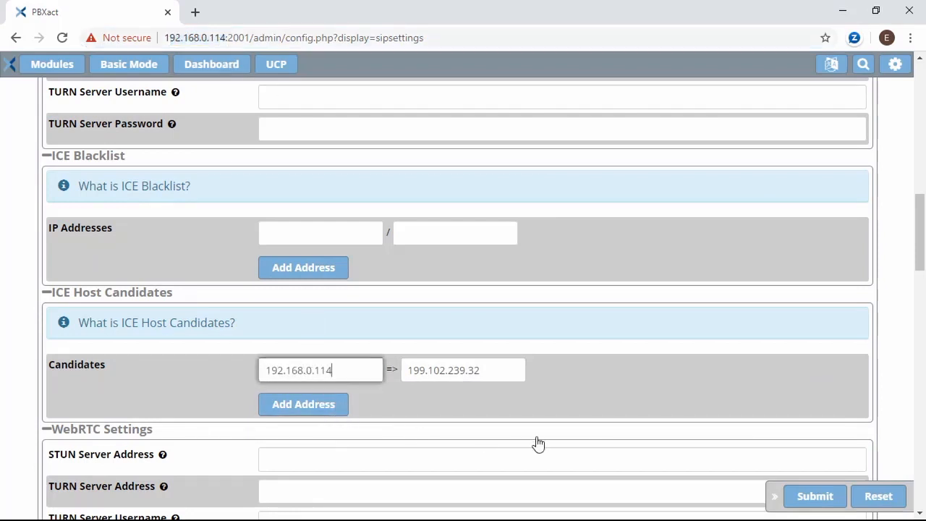
click(804, 499)
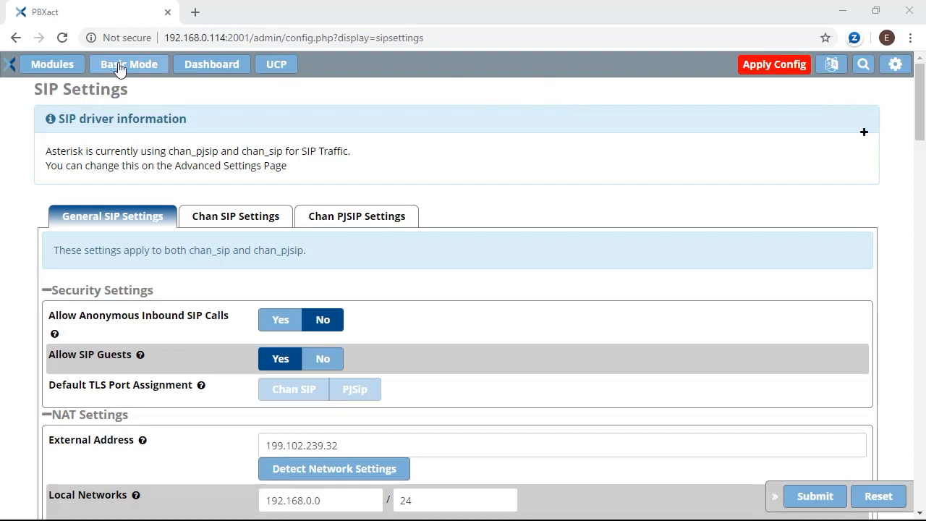
Go back to the dashboard, note PBXact version 14.0.13.28, and bring up the Modules list.
click(189, 68)
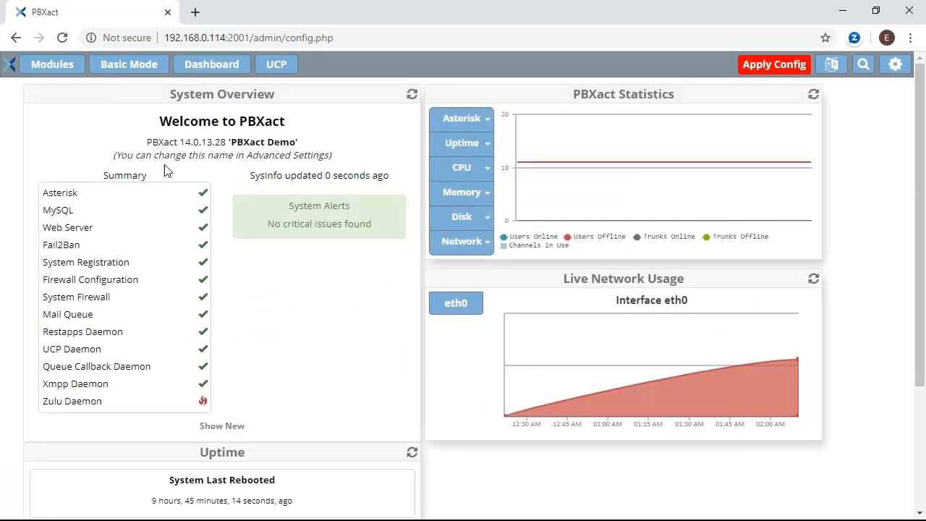
drag(149, 140, 194, 144)
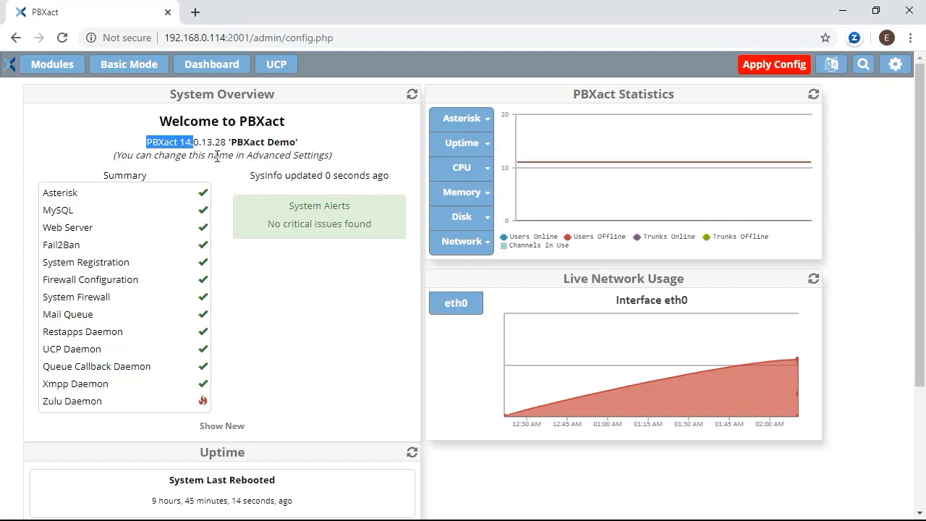
click(49, 68)
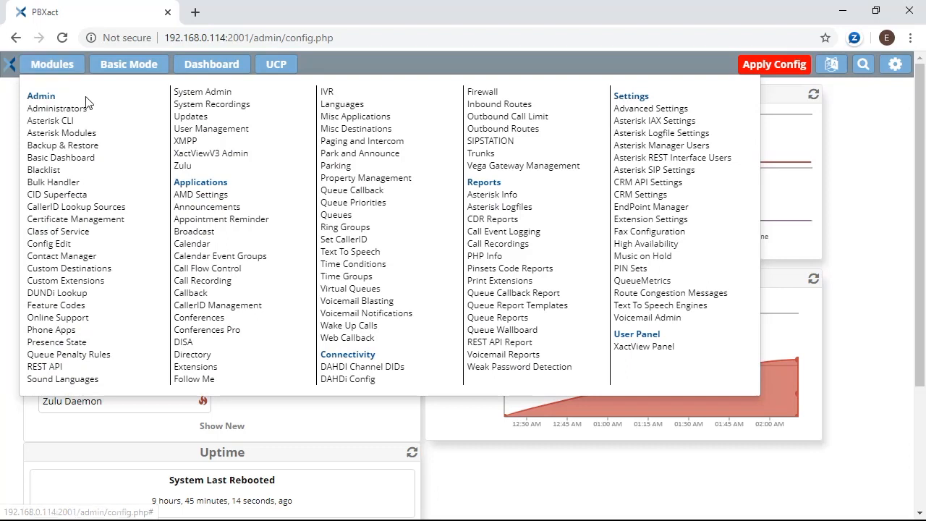
In Module Admin's Module Updates, enable the Commercial repository and check online for updates.
click(191, 117)
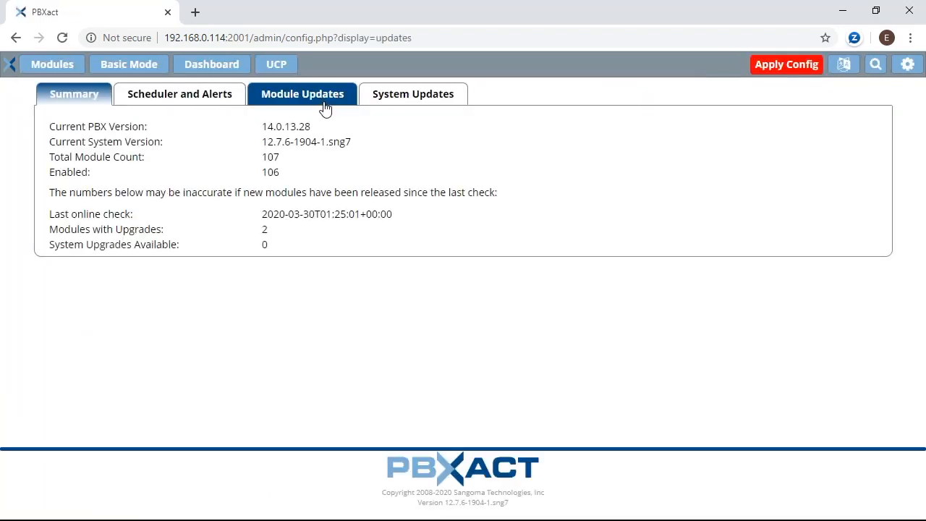
click(321, 102)
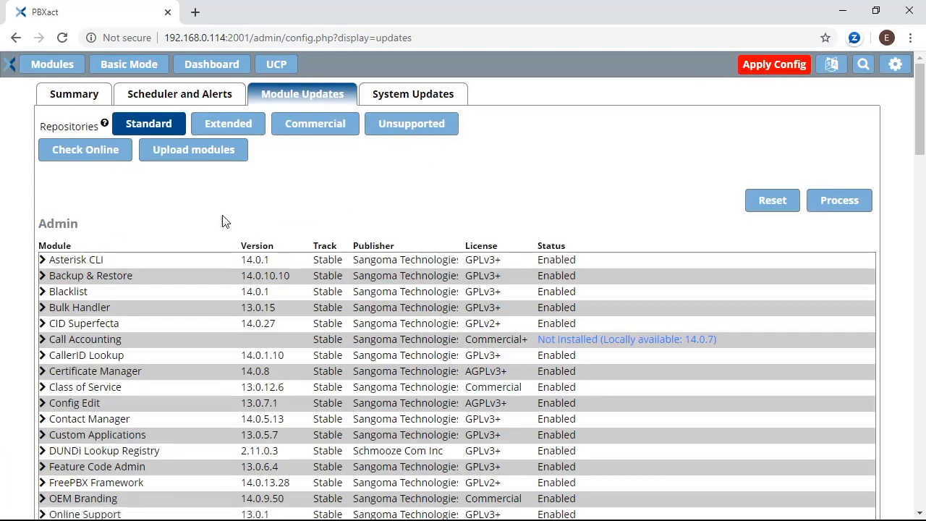
scroll(253, 223, down, 4)
scroll(87, 116, down, 1)
scroll(82, 107, down, 5)
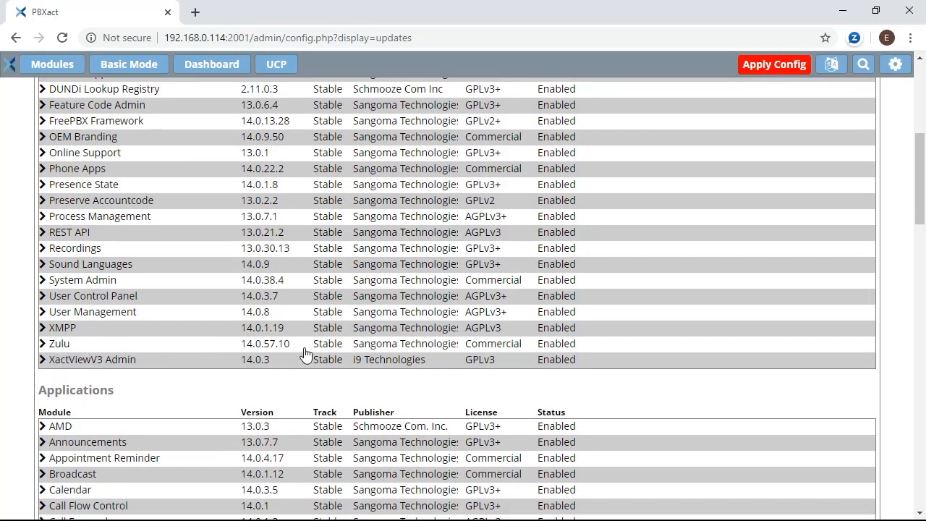
scroll(355, 305, up, 10)
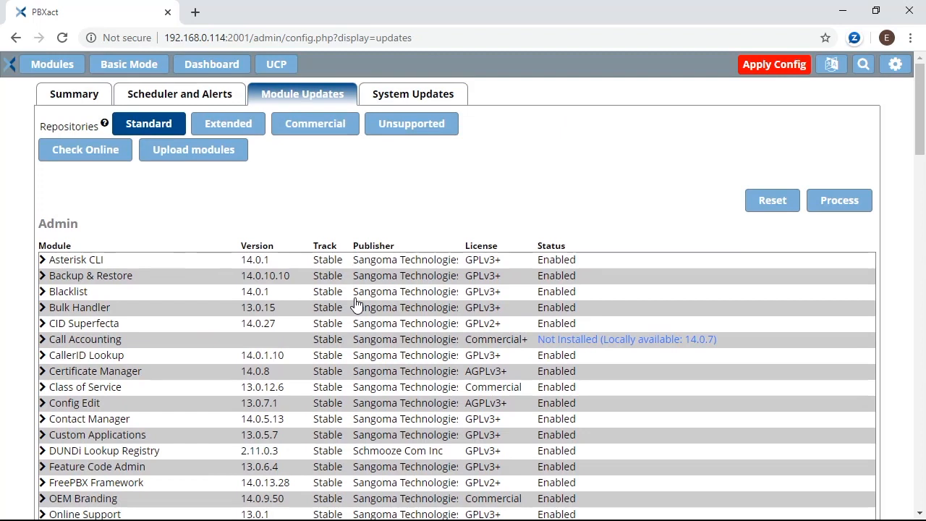
click(306, 135)
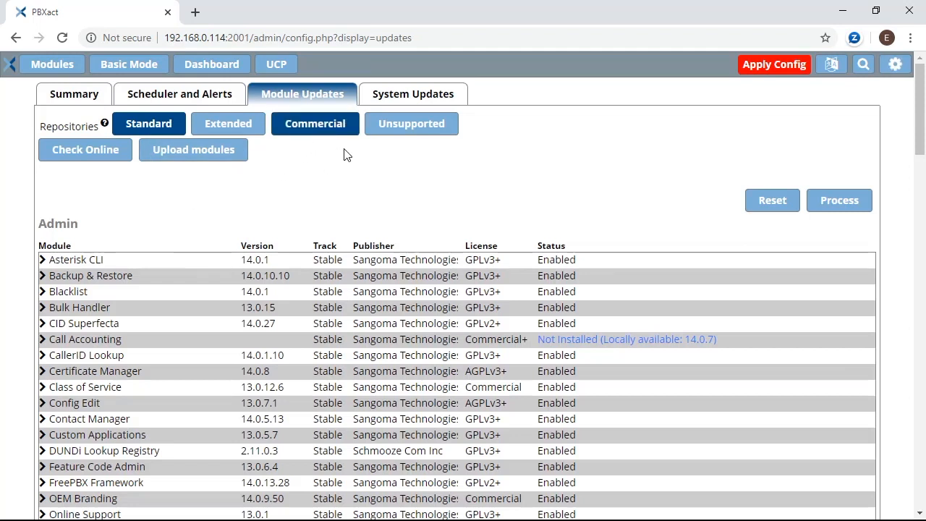
click(93, 155)
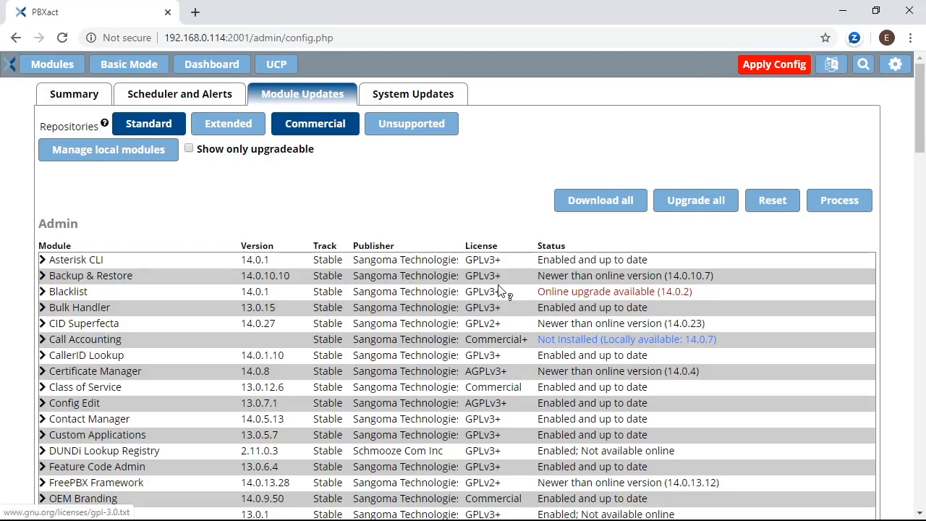
Review the module list and mark all available upgrades, including Blacklist to 14.0.2.
scroll(497, 286, down, 6)
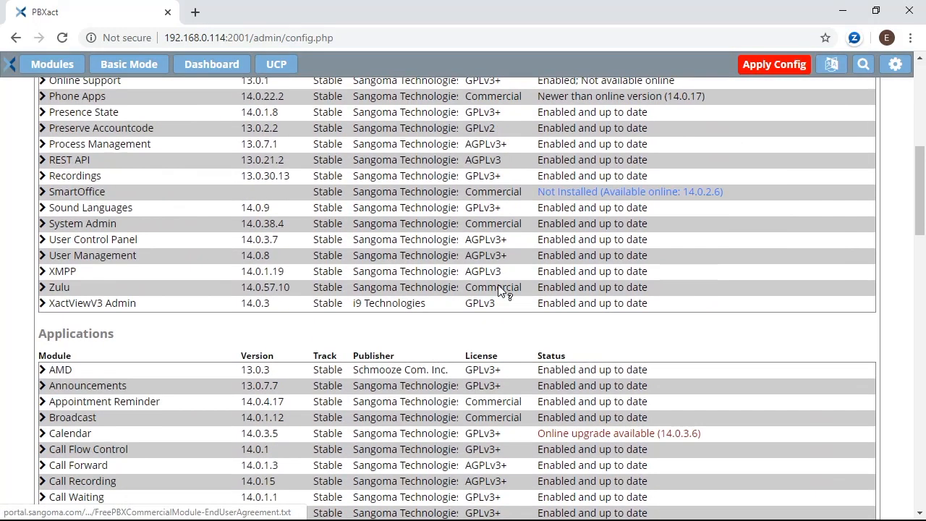
scroll(498, 287, down, 1)
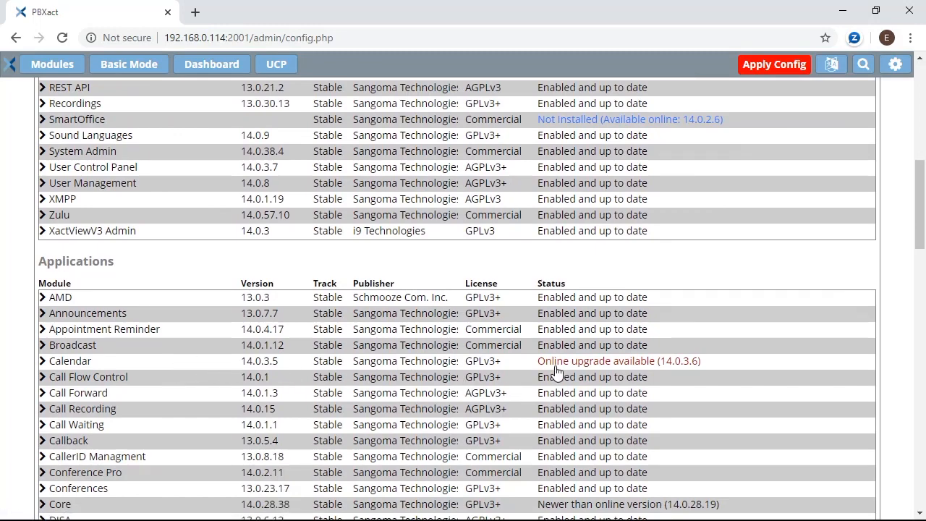
scroll(555, 372, down, 3)
scroll(555, 372, down, 9)
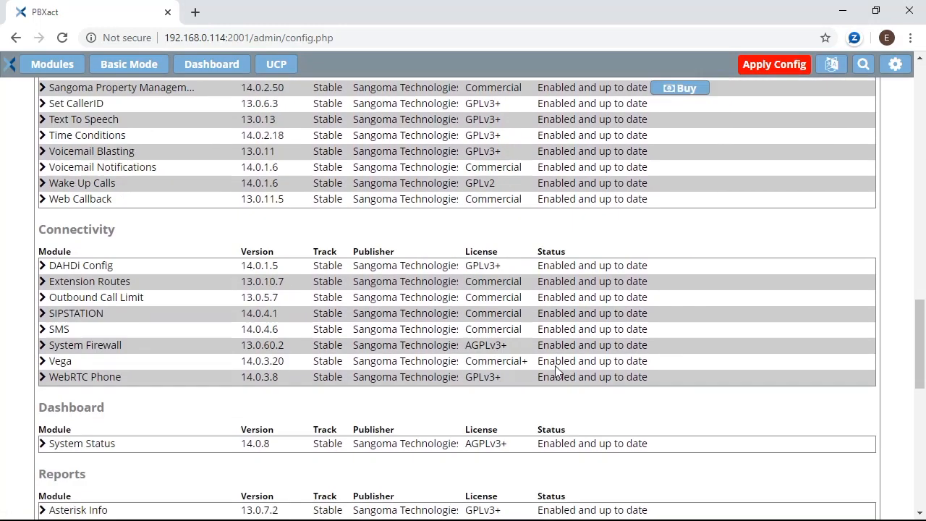
scroll(555, 372, down, 3)
scroll(555, 372, down, 3)
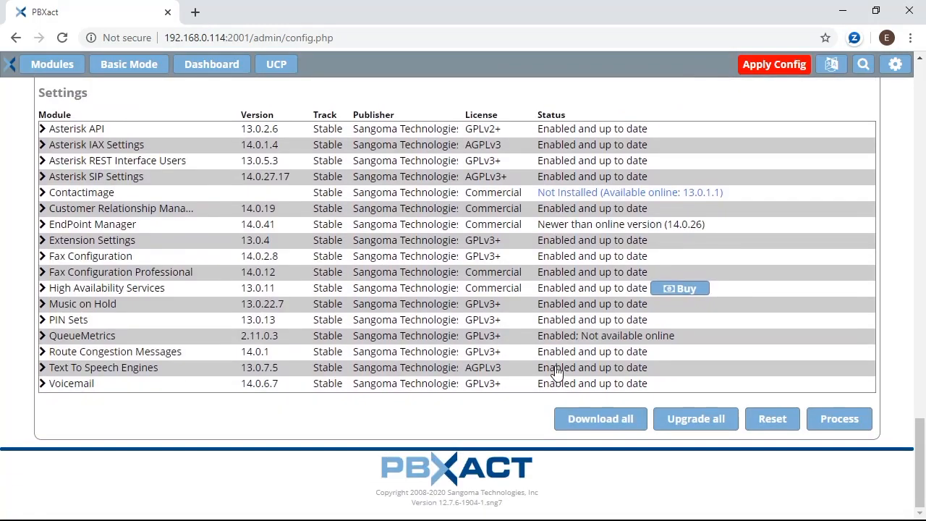
scroll(543, 326, up, 9)
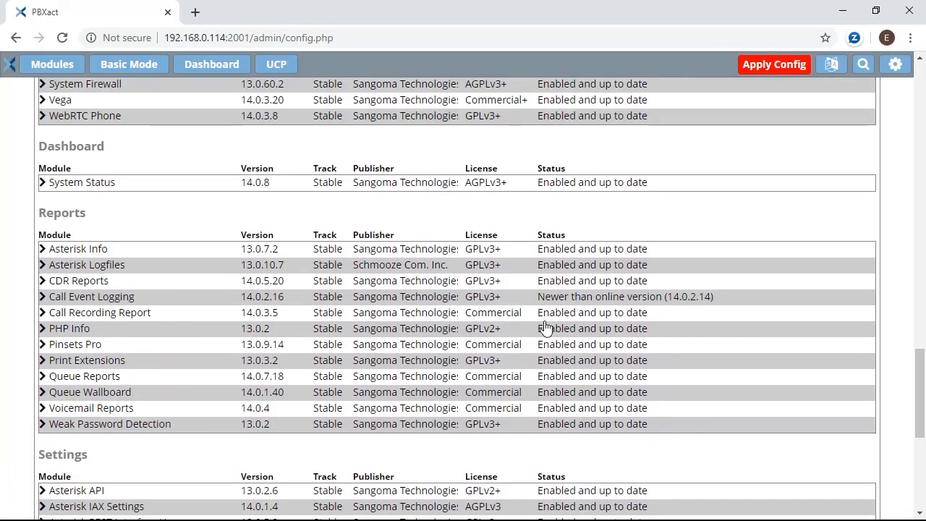
scroll(545, 327, up, 15)
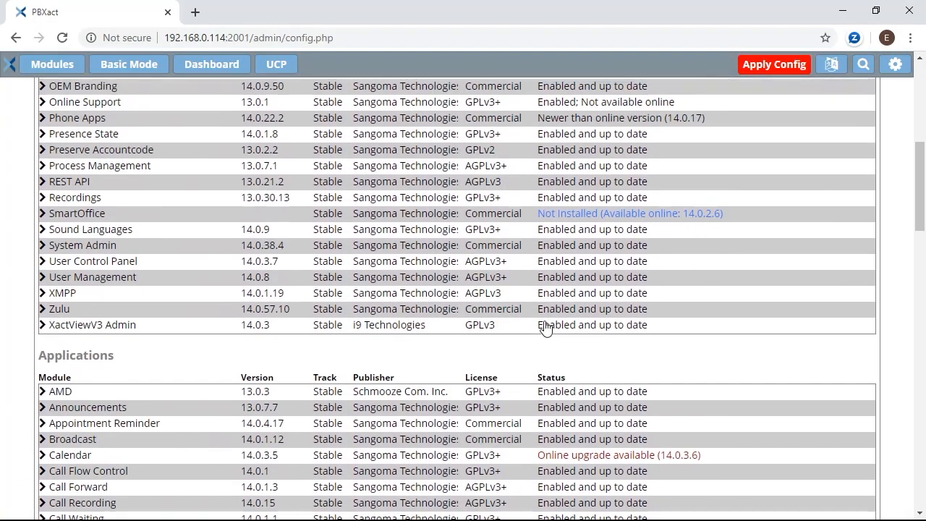
scroll(546, 327, up, 1)
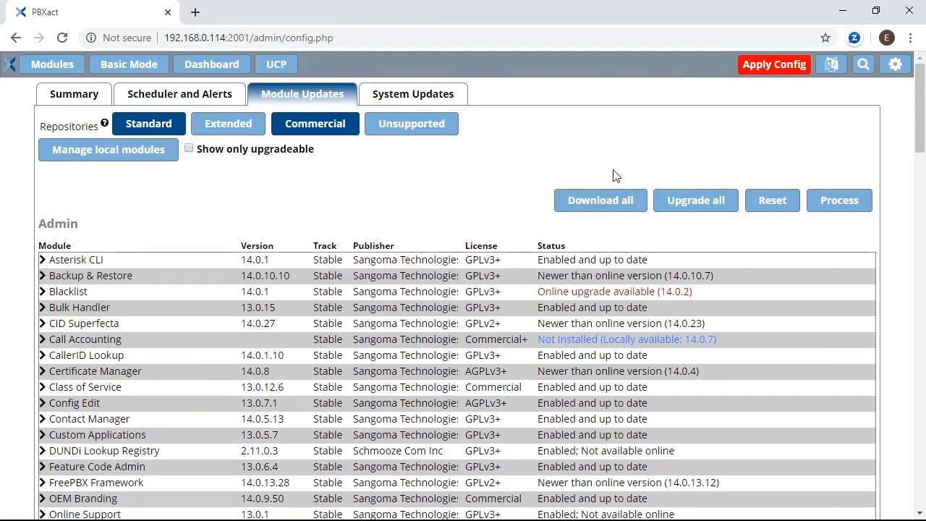
click(694, 204)
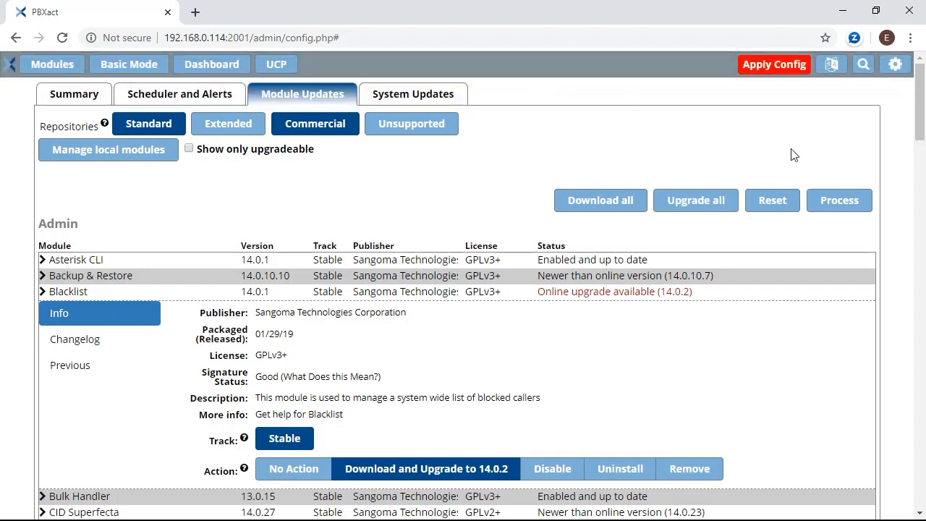
Process the Blacklist and Calendar upgrades, close the status dialog, and review the updated module list.
click(839, 204)
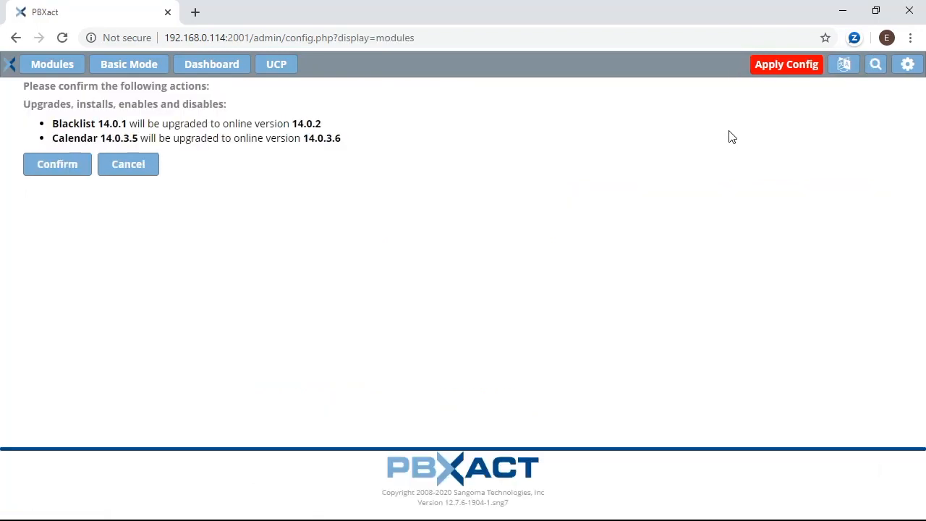
click(45, 164)
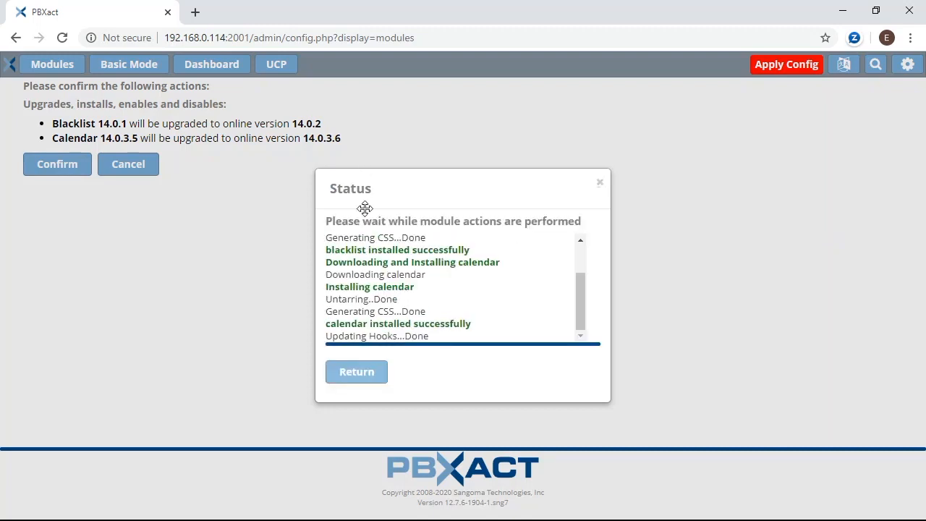
click(374, 381)
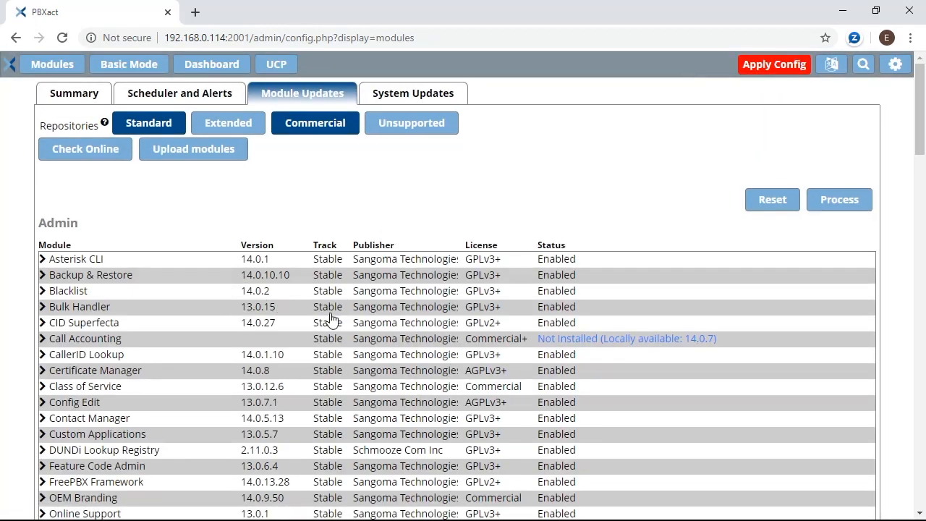
scroll(337, 303, down, 7)
scroll(334, 309, down, 15)
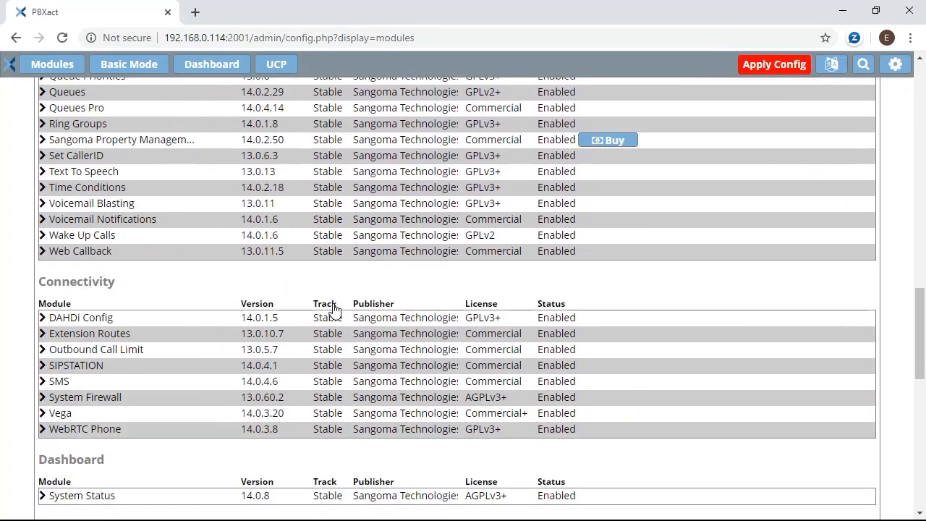
scroll(334, 310, down, 5)
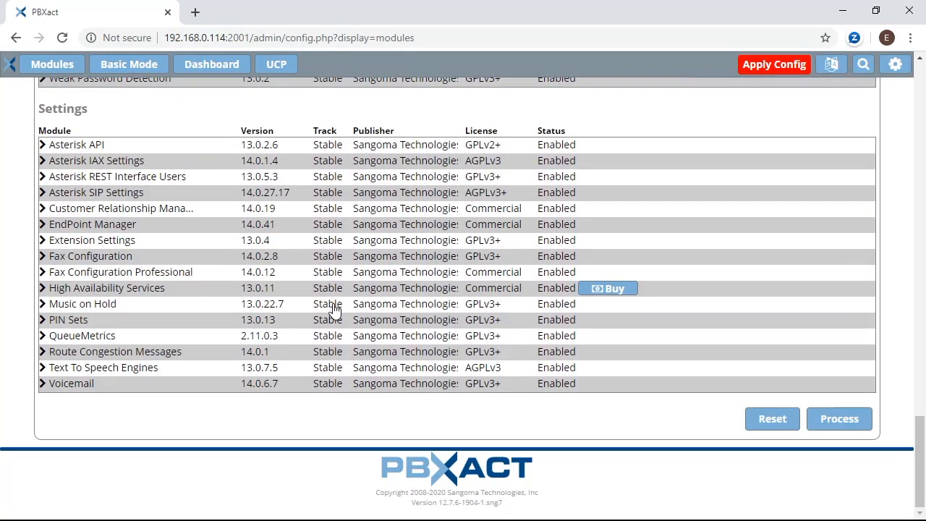
scroll(340, 307, up, 12)
scroll(349, 306, up, 20)
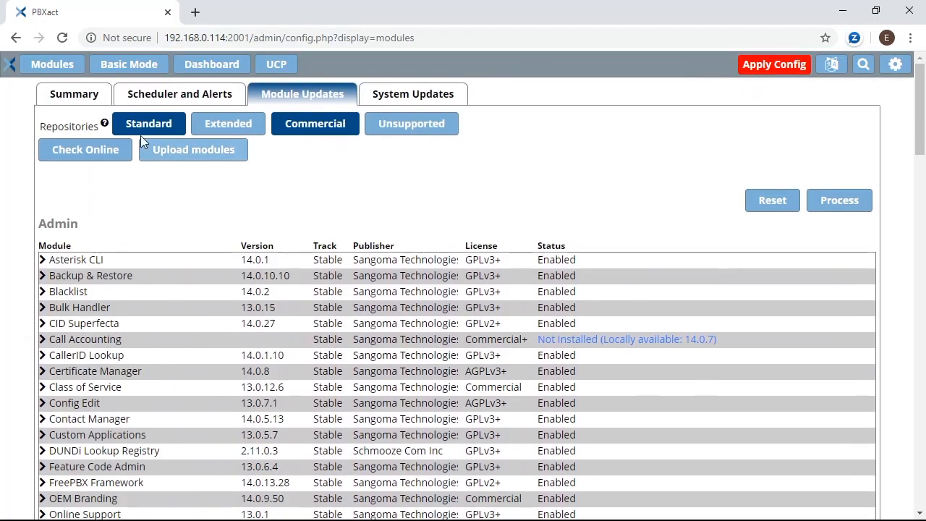
In Advanced Settings, set Display and Override Readonly Settings to Yes and submit.
click(45, 65)
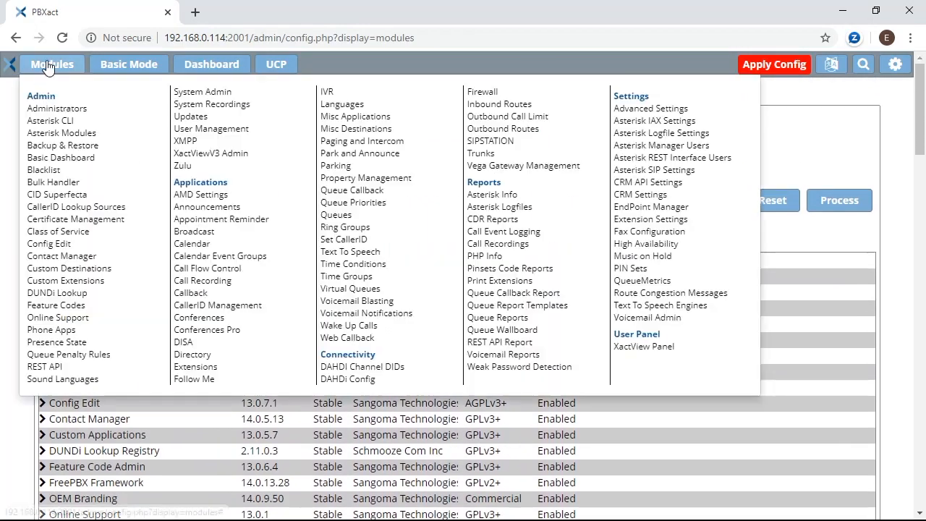
click(656, 110)
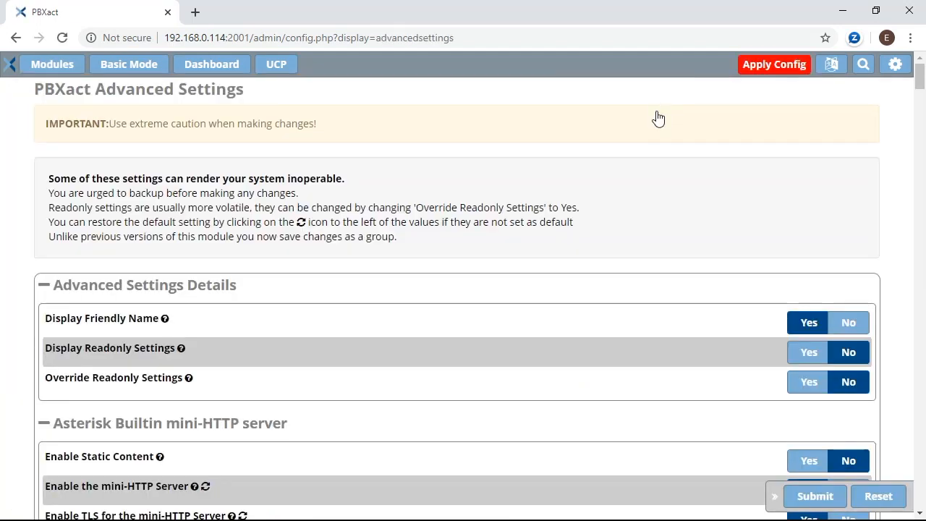
click(804, 355)
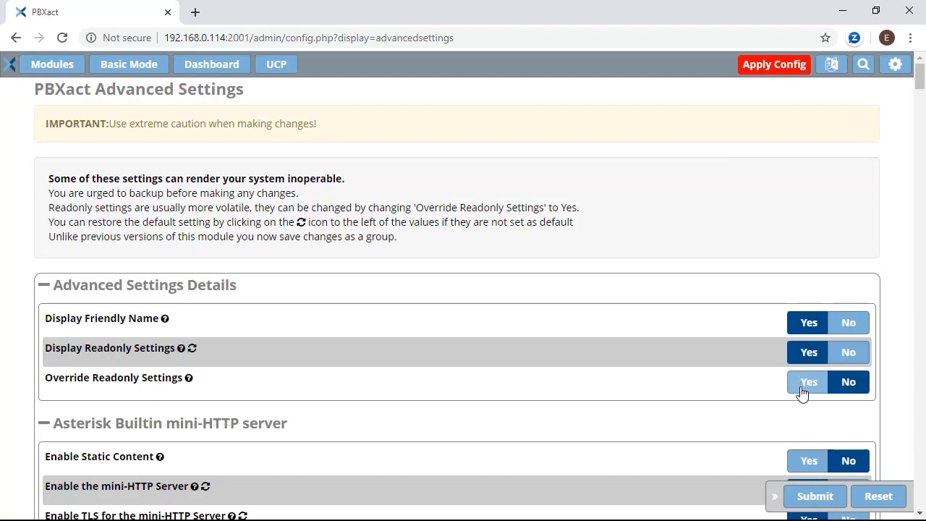
click(801, 391)
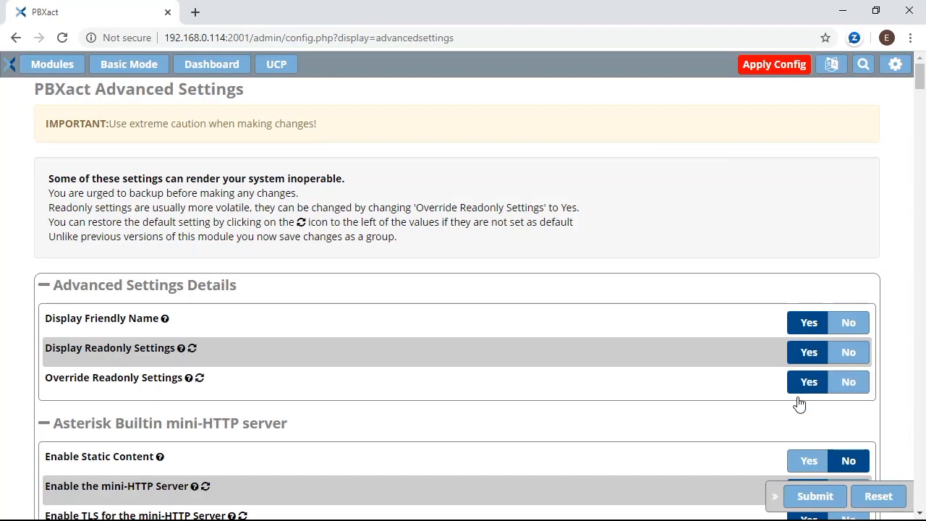
click(813, 506)
Set Force WebSocket Mode to pjsip.
scroll(354, 259, down, 2)
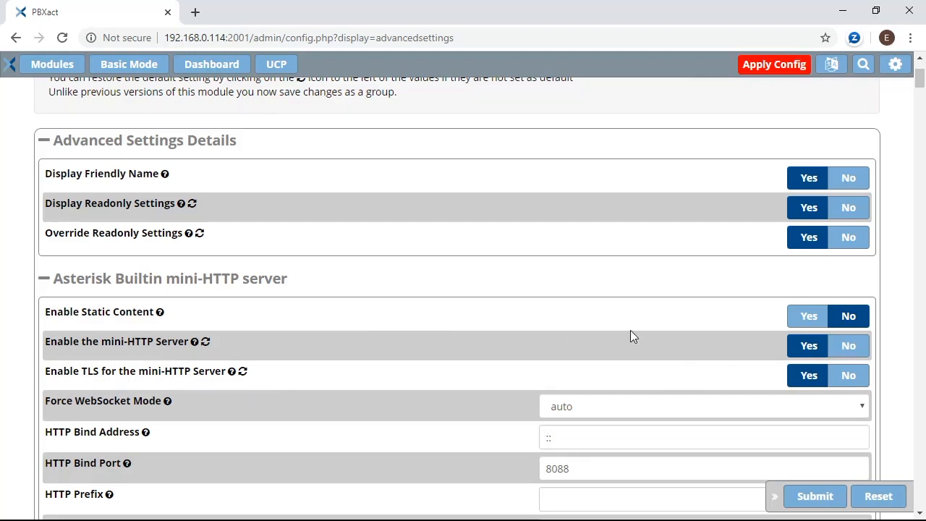
mouse_move(165, 403)
click(593, 407)
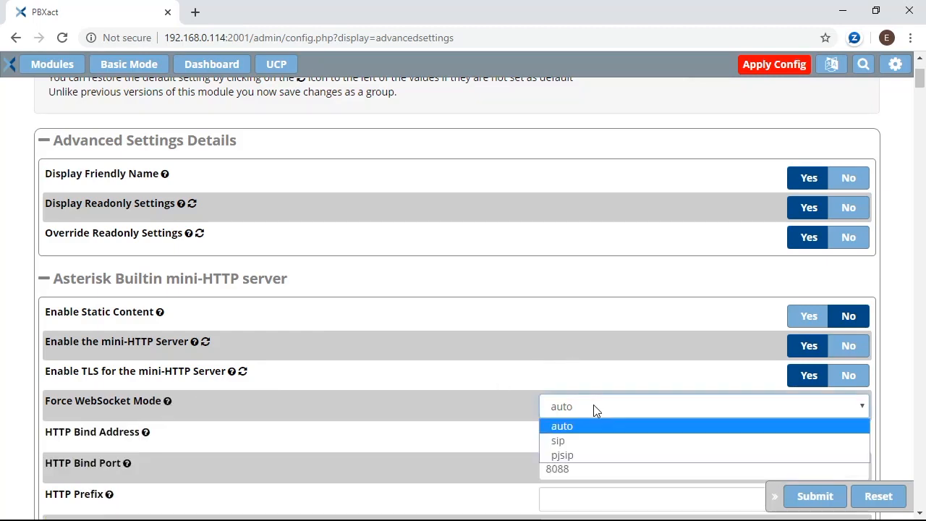
click(572, 454)
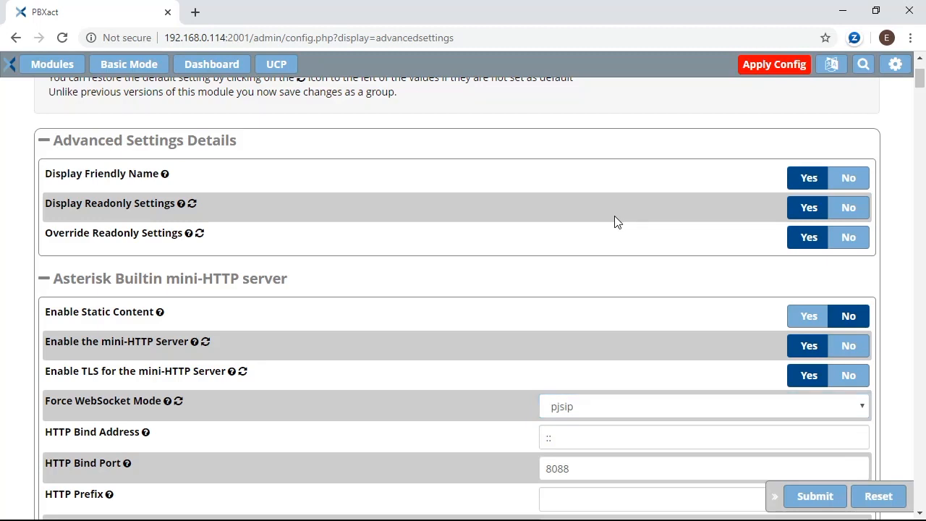
Search for 'rest' and set Enable the Asterisk REST Interface to Yes.
key(ctrl+f)
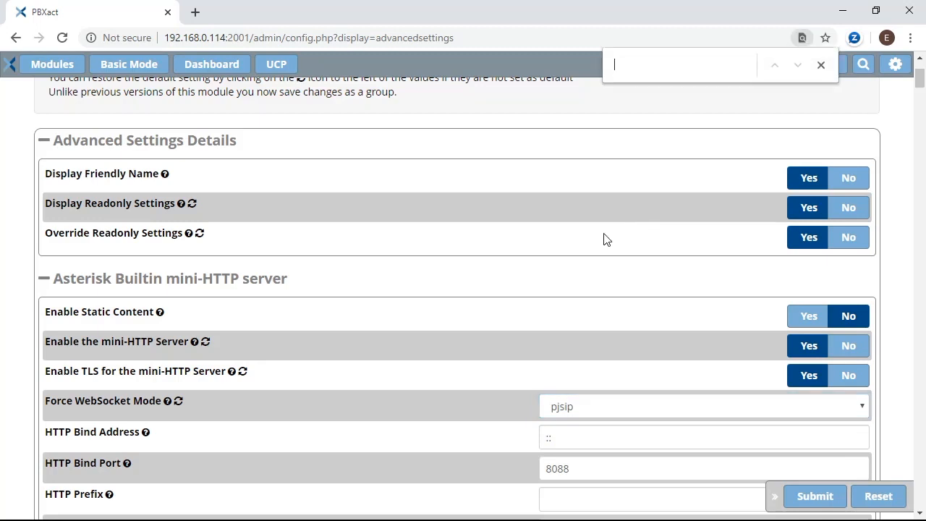
text(rest)
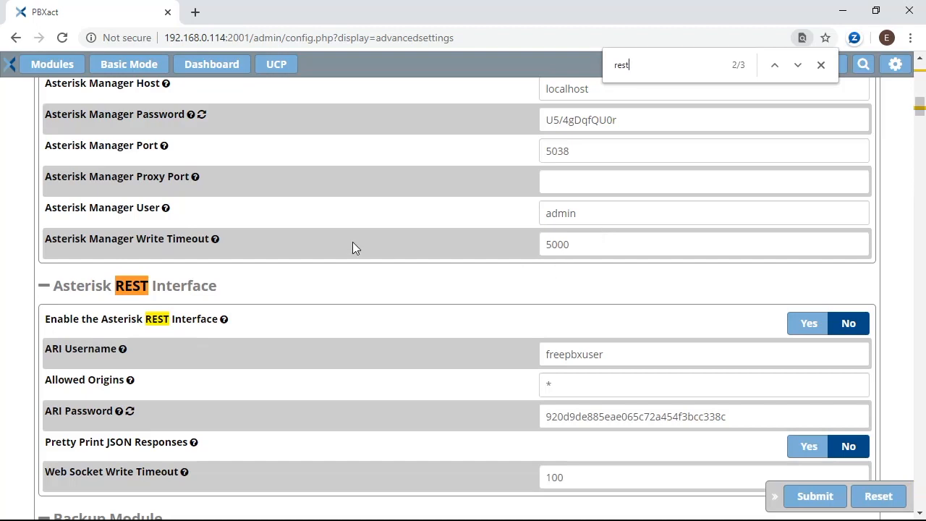
click(809, 325)
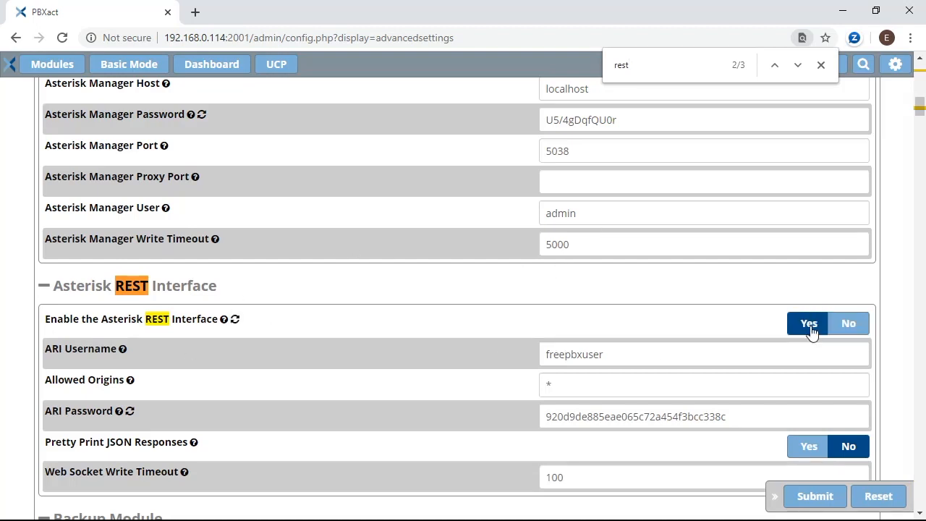
Find the SIP Channel Driver setting, keep it at both, and submit the advanced settings.
drag(661, 60, 539, 46)
text(driv)
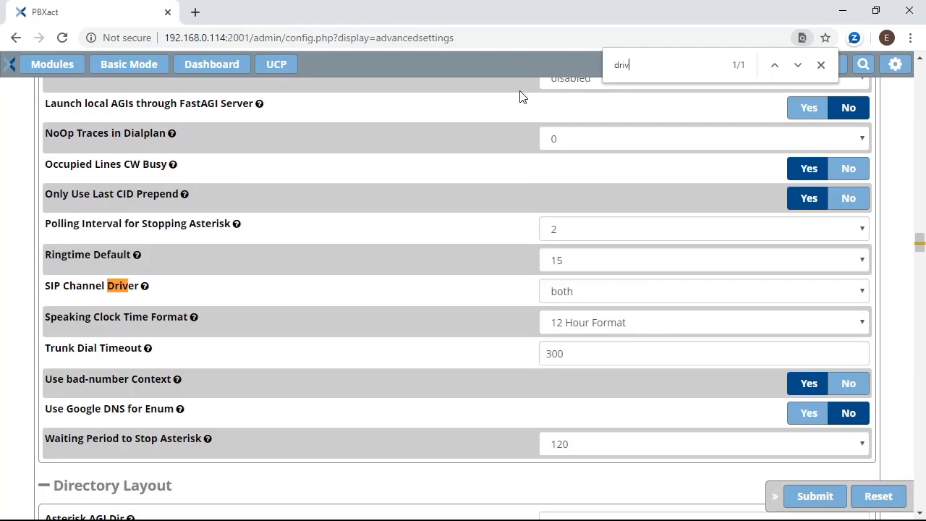
click(566, 292)
click(566, 291)
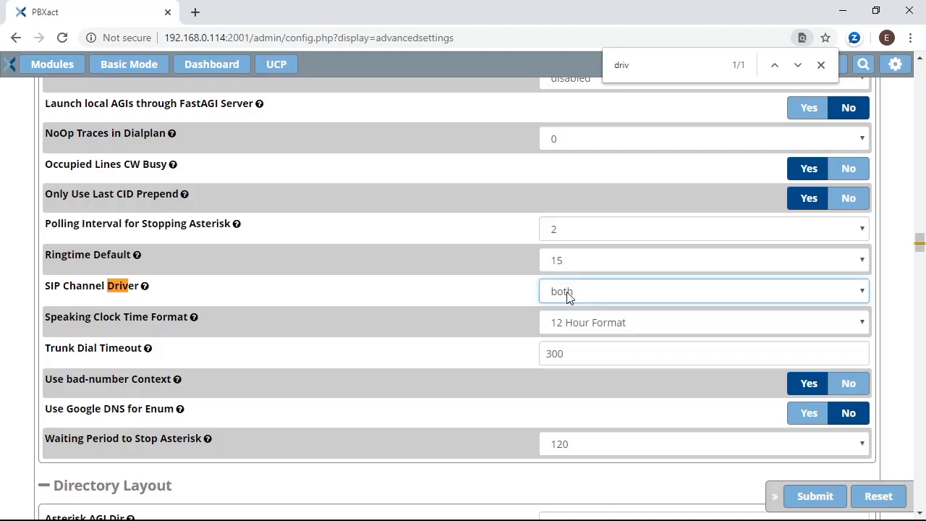
click(805, 504)
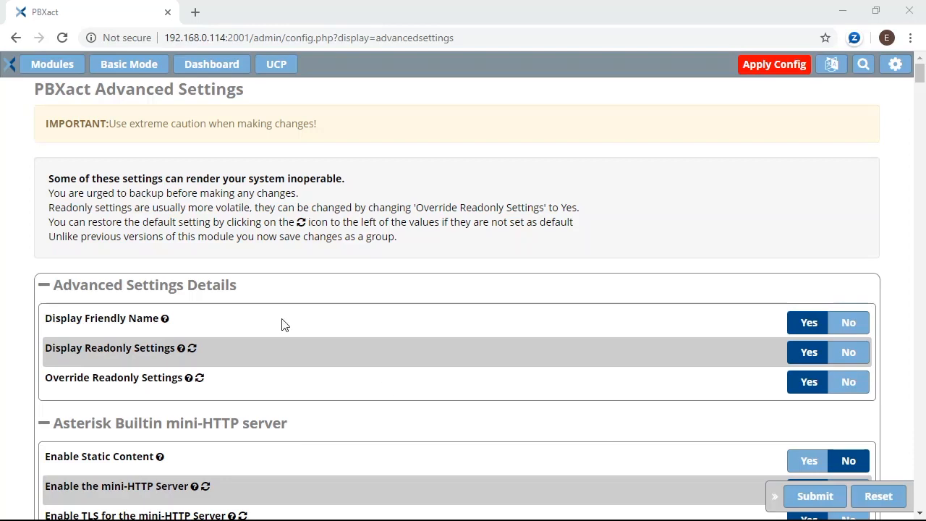
click(45, 65)
In System Admin, look over the DDNS details, then view Port Management.
click(204, 91)
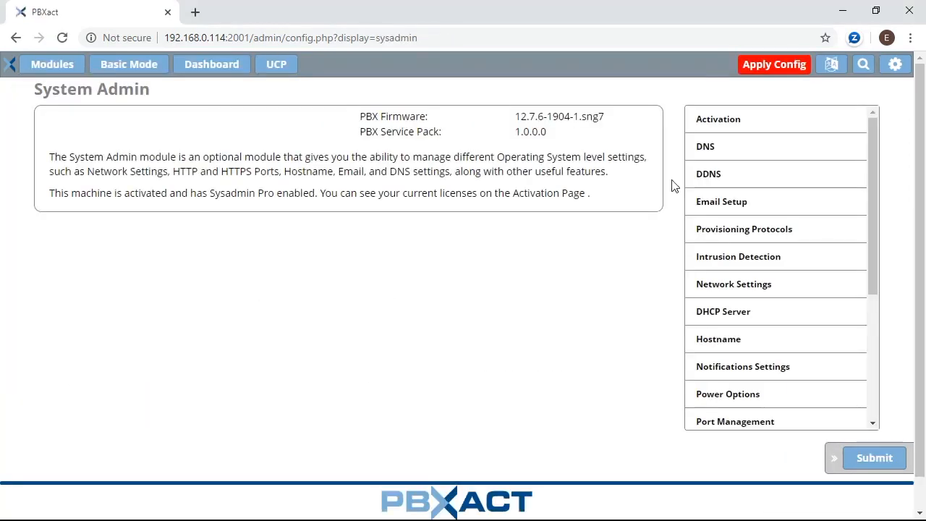
click(713, 185)
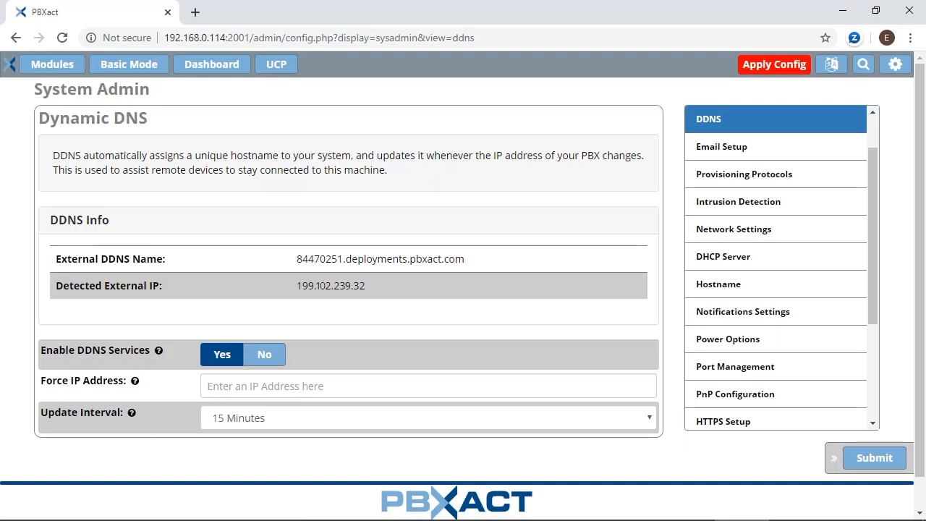
click(730, 366)
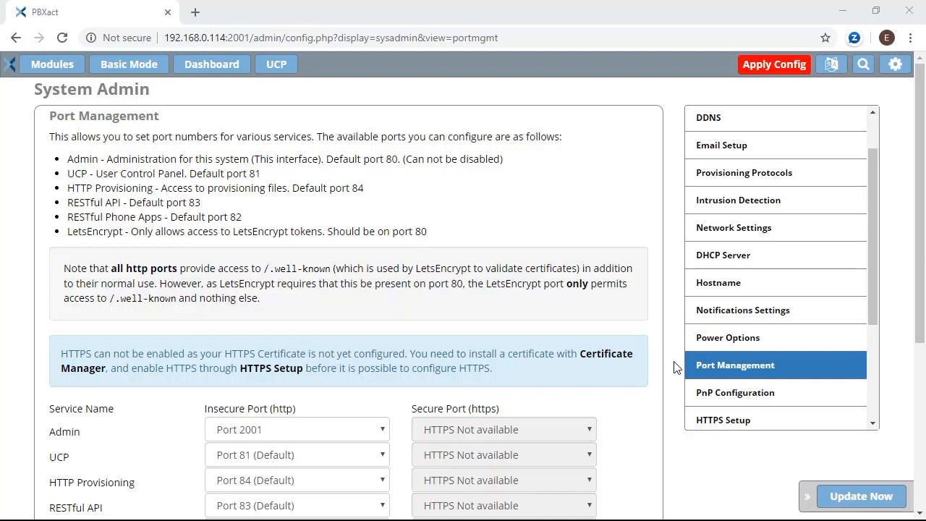
Choose Port 80 for LetsEncrypt and apply it with Update Now.
scroll(307, 227, down, 2)
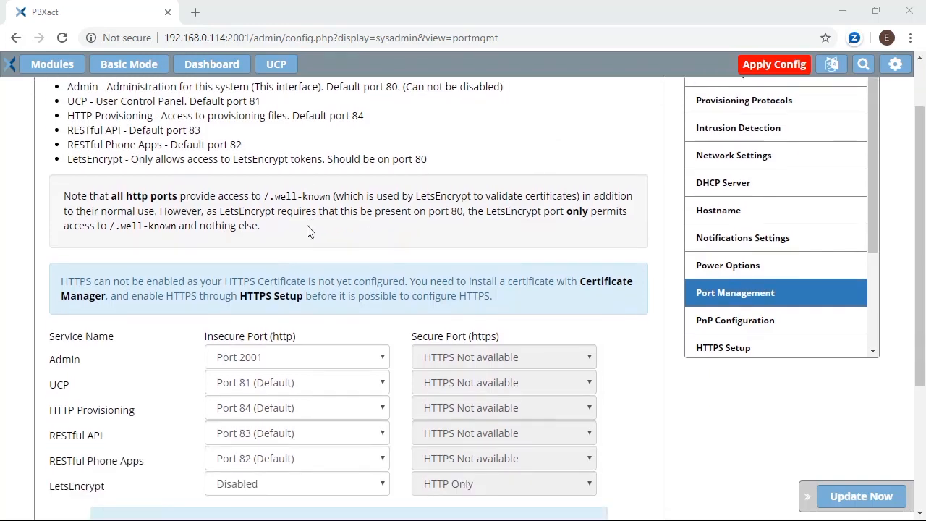
scroll(237, 301, down, 2)
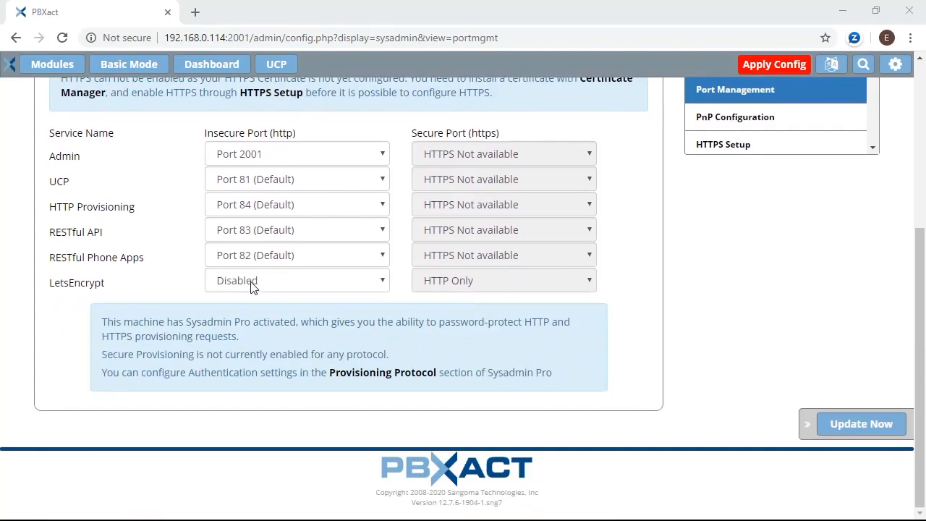
click(252, 286)
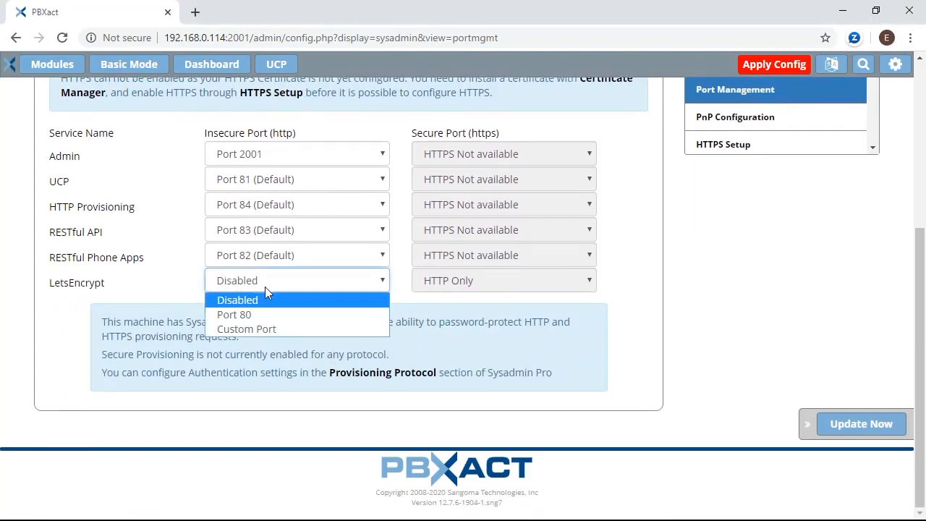
click(263, 313)
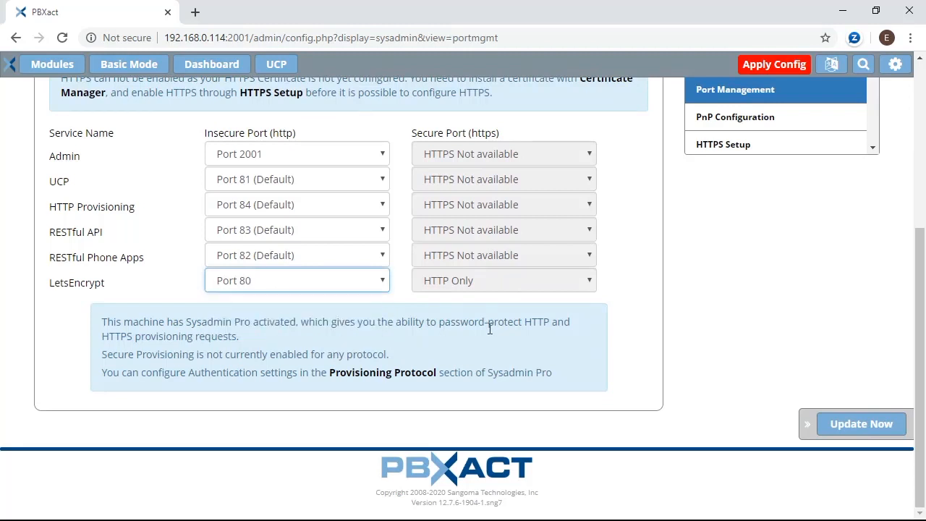
click(854, 425)
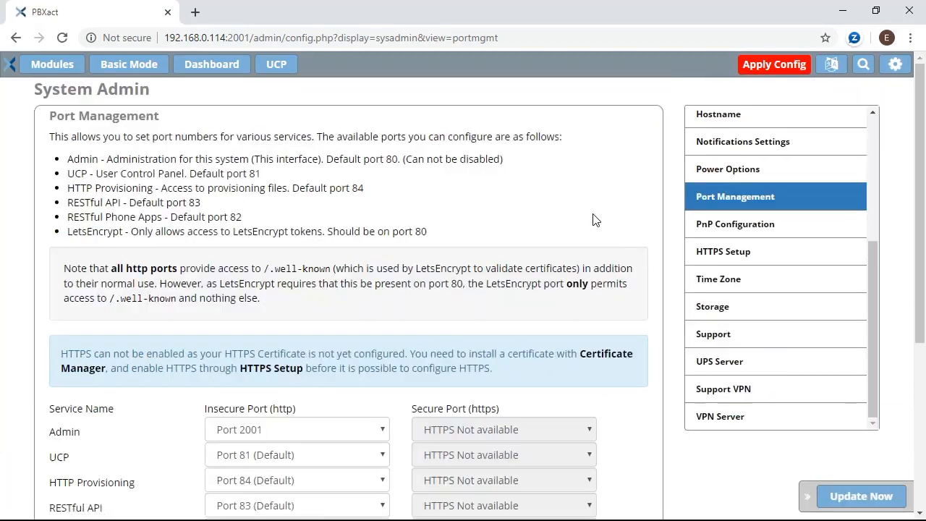
click(48, 69)
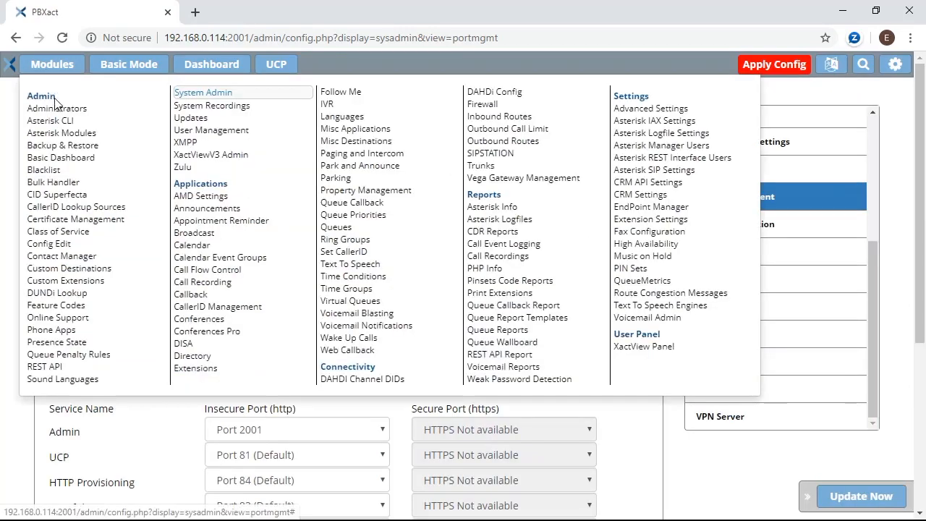
Open Certificate Management and start a new Let's Encrypt certificate from the New Certificate menu.
click(82, 224)
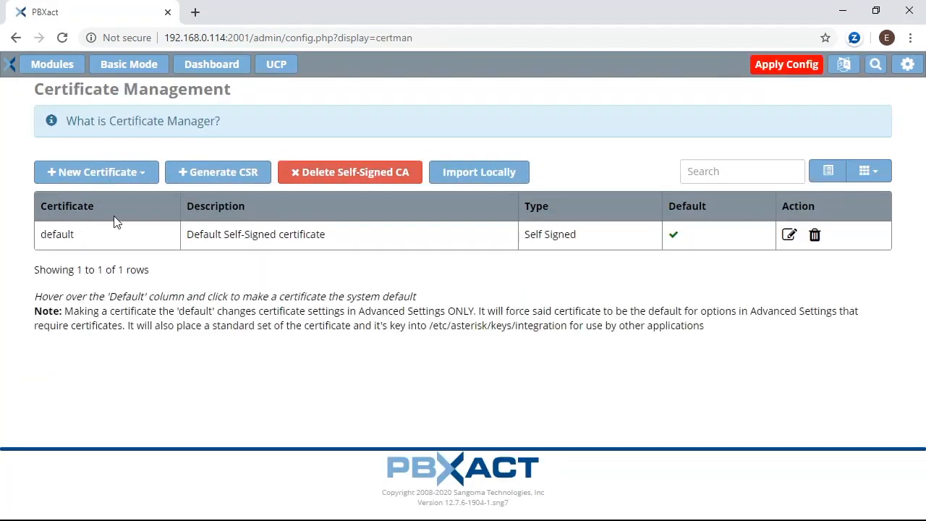
click(120, 182)
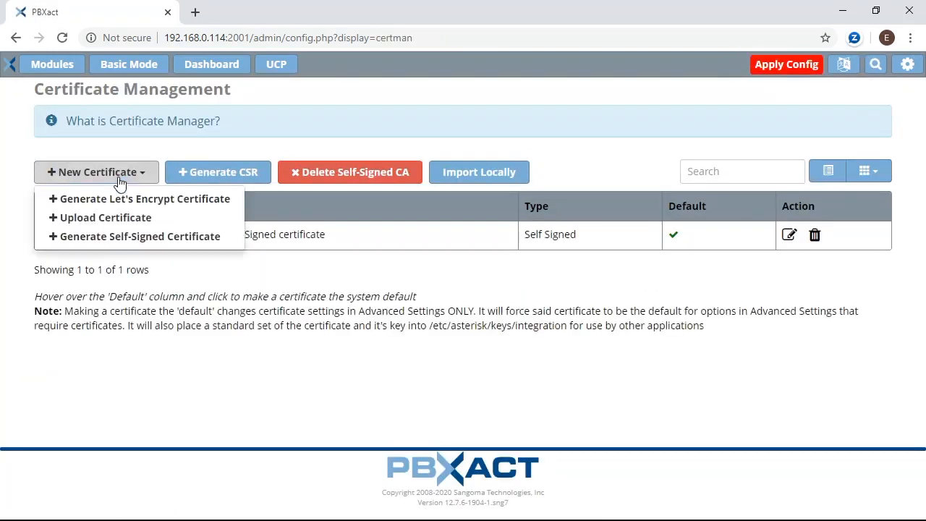
click(120, 198)
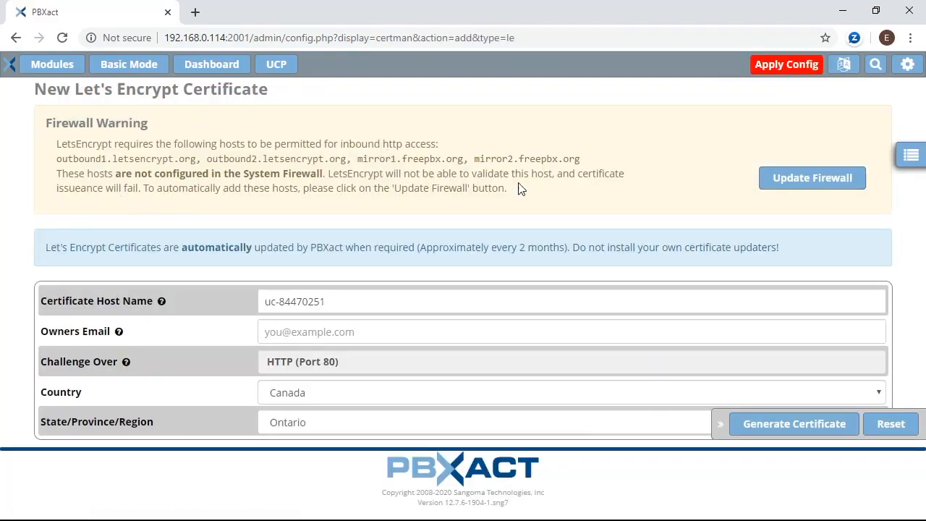
Allow the Let's Encrypt hosts through the firewall and set the host name to deployments.pbxact.com.
click(774, 190)
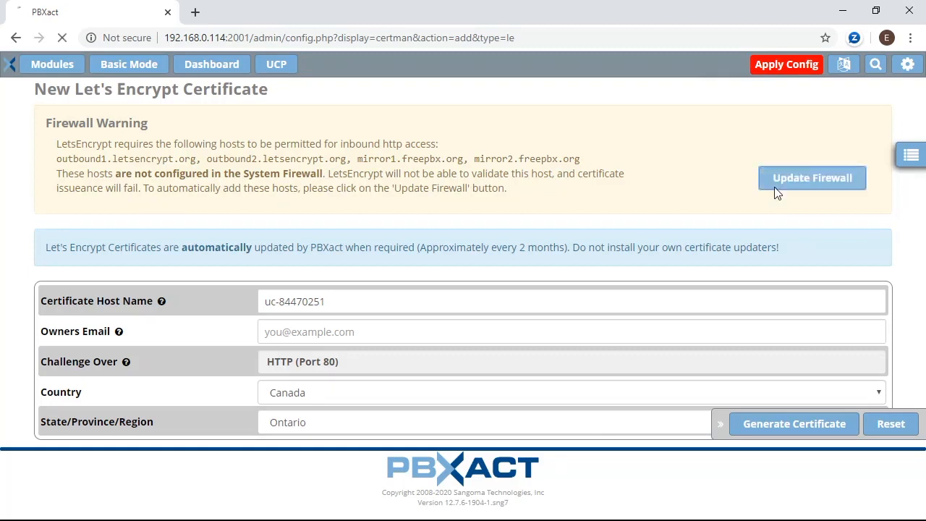
drag(343, 295, 153, 284)
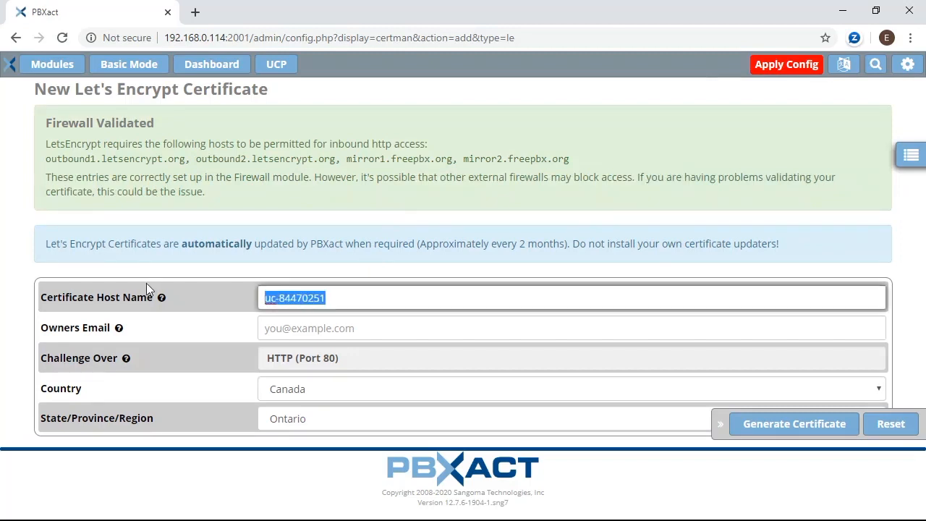
text(84470251.deployments.pbxact.com)
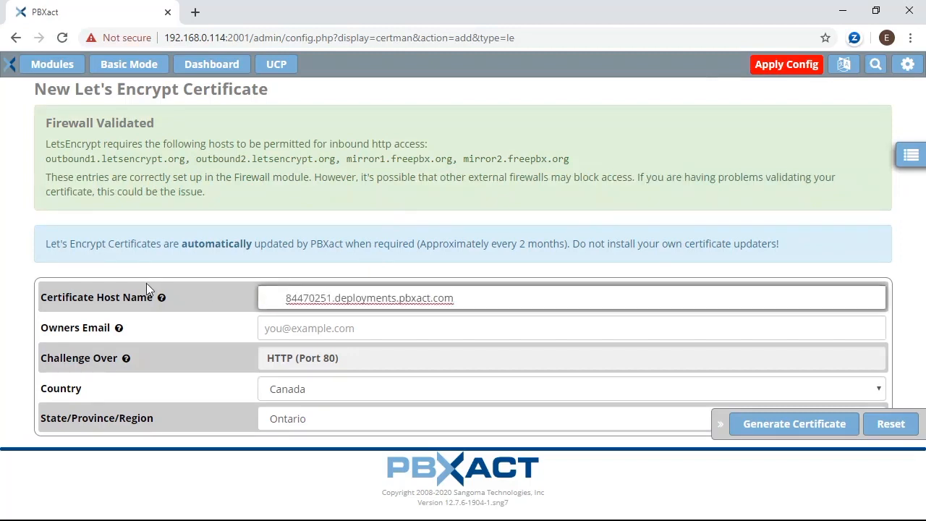
key(Left)
key(Left)
key(Left)
key(Left)
key(Left)
key(Left)
key(shift+Home)
key(BackSpace)
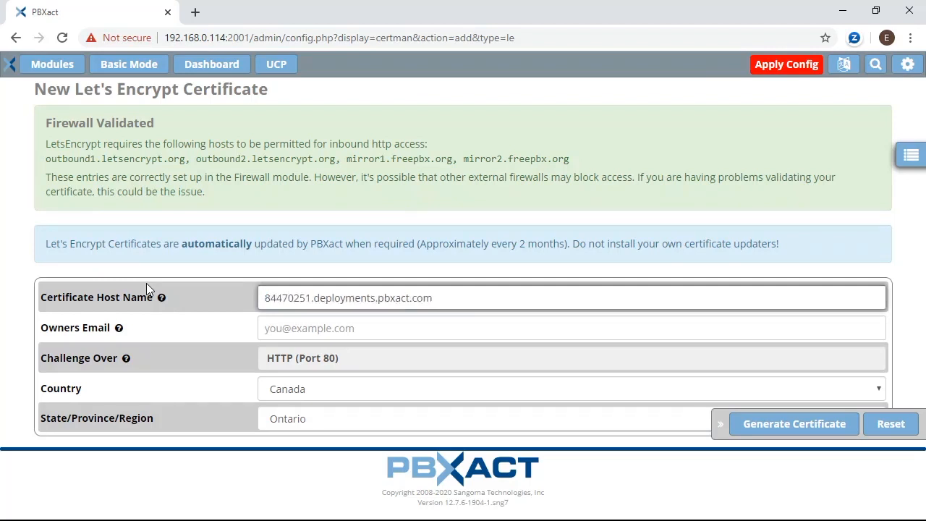
Enter the owner's e-mail address and generate the Let's Encrypt certificate.
click(282, 327)
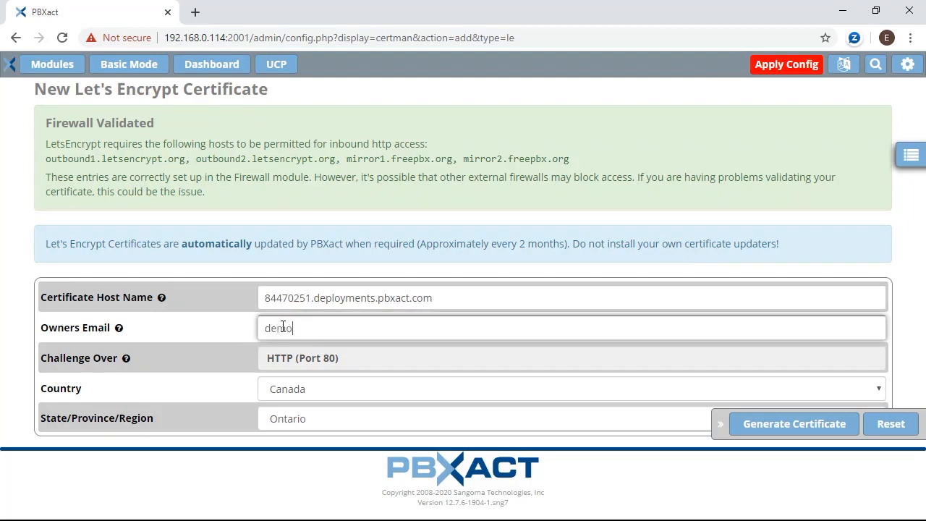
click(347, 460)
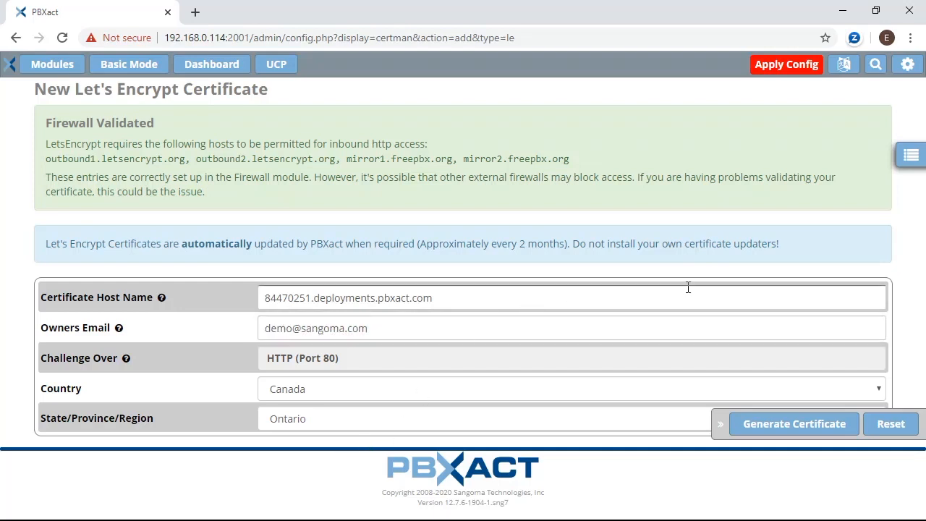
click(830, 425)
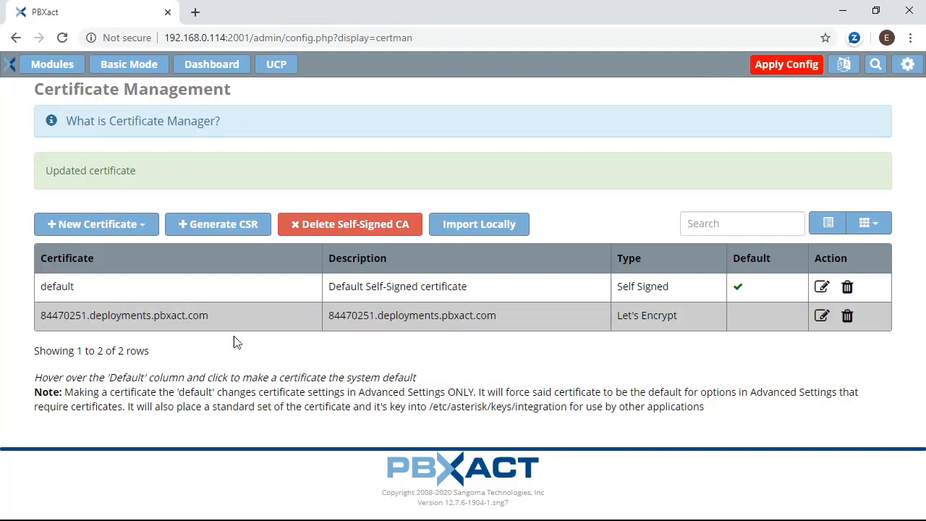
Make the deployments.pbxact.com Let's Encrypt certificate the system default, confirming with OK.
mouse_move(733, 330)
click(737, 323)
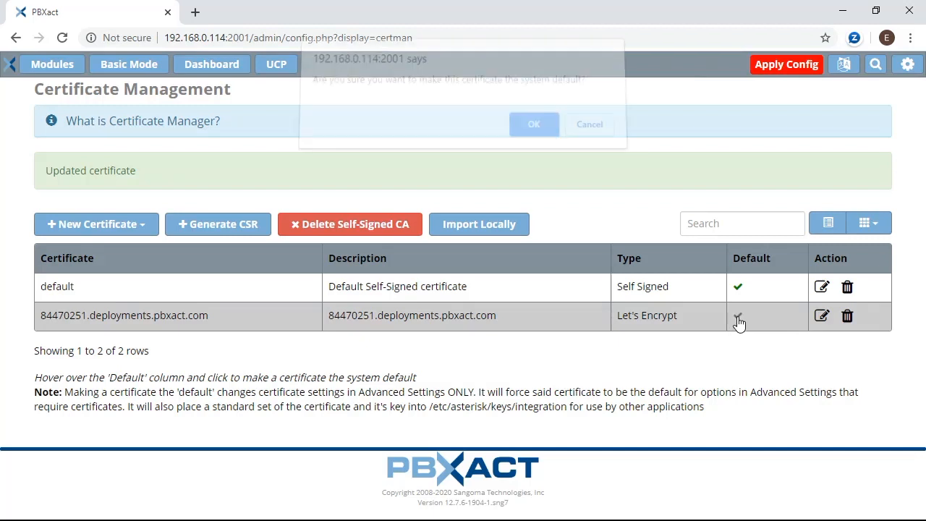
click(538, 135)
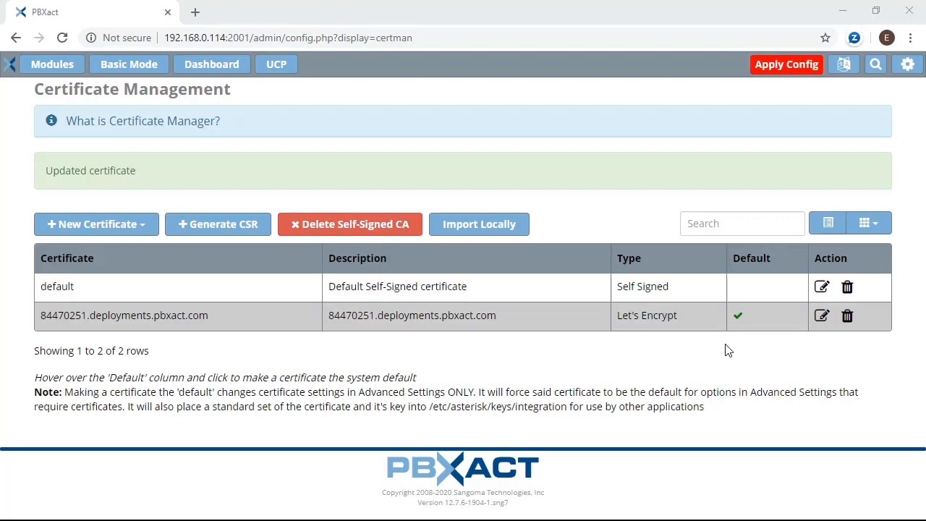
click(45, 73)
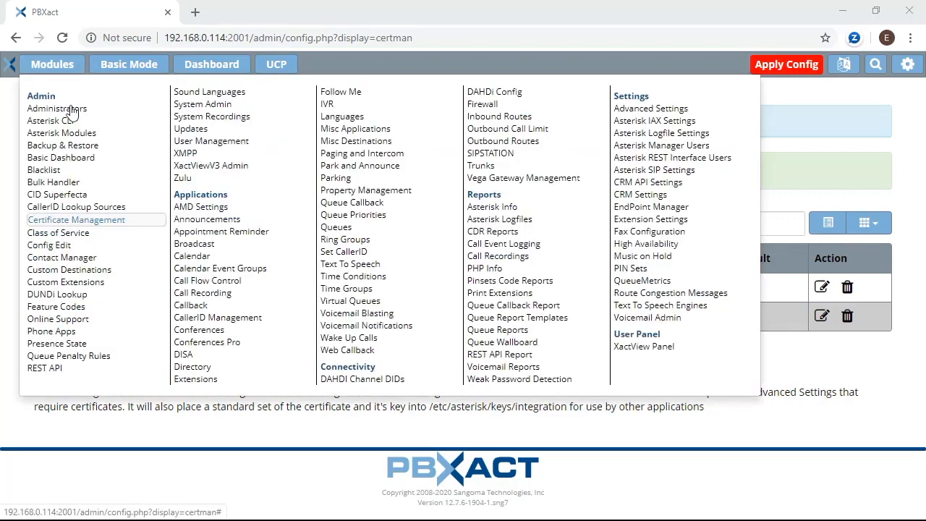
Review the Chan PJSIP settings and transports in Asterisk SIP Settings, then apply the config.
click(653, 173)
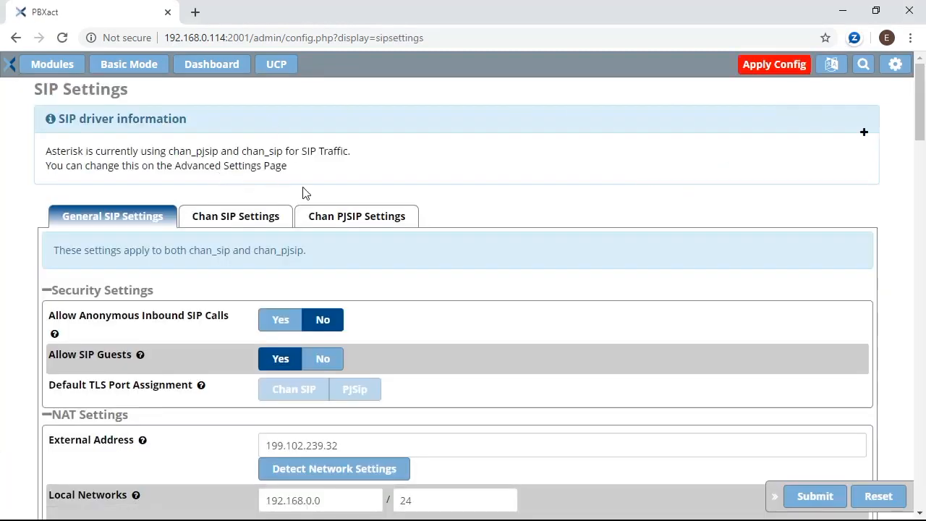
click(366, 225)
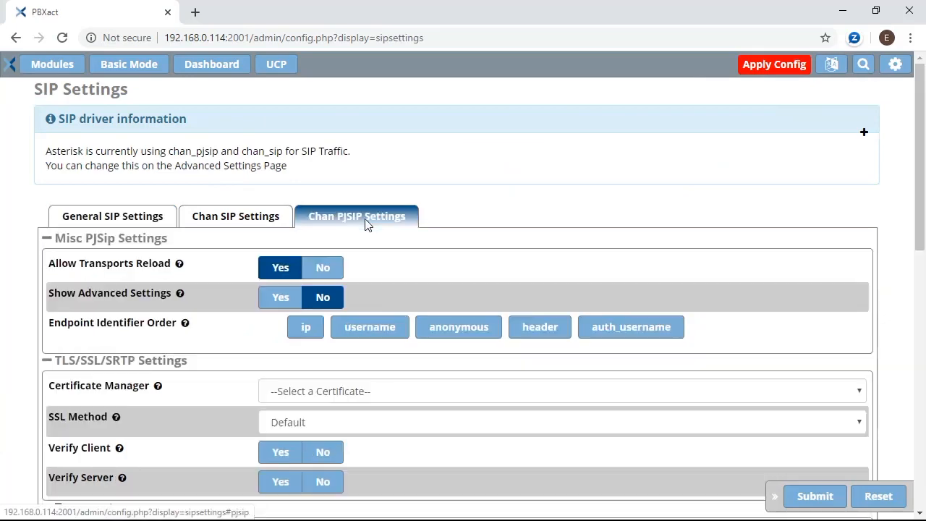
scroll(401, 221, down, 2)
scroll(404, 222, down, 6)
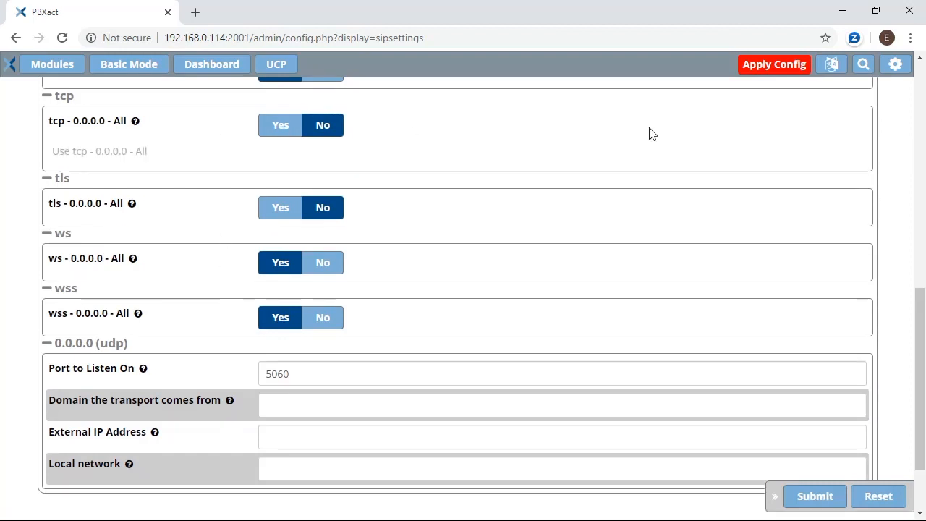
scroll(678, 149, up, 7)
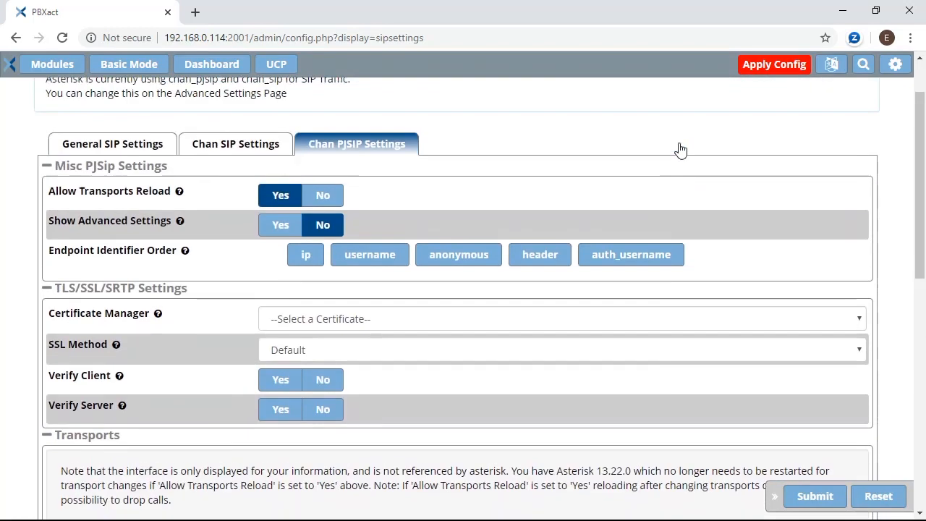
click(775, 71)
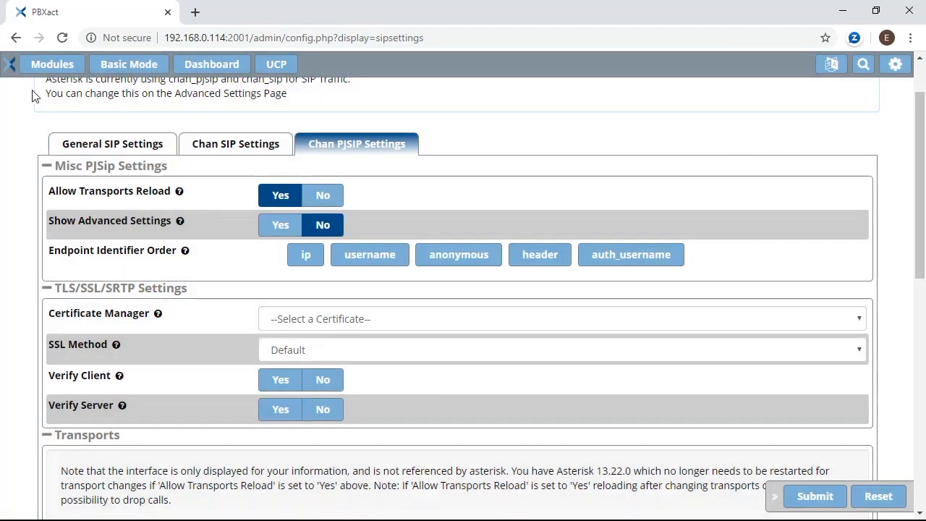
click(37, 69)
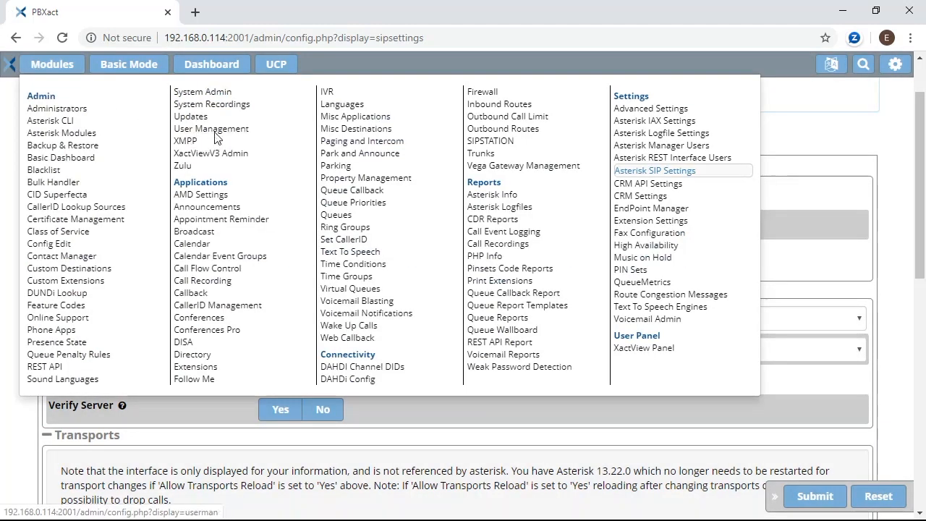
Reboot the PBX from System Admin's Power Options, confirming by entering 'reboot'.
click(201, 94)
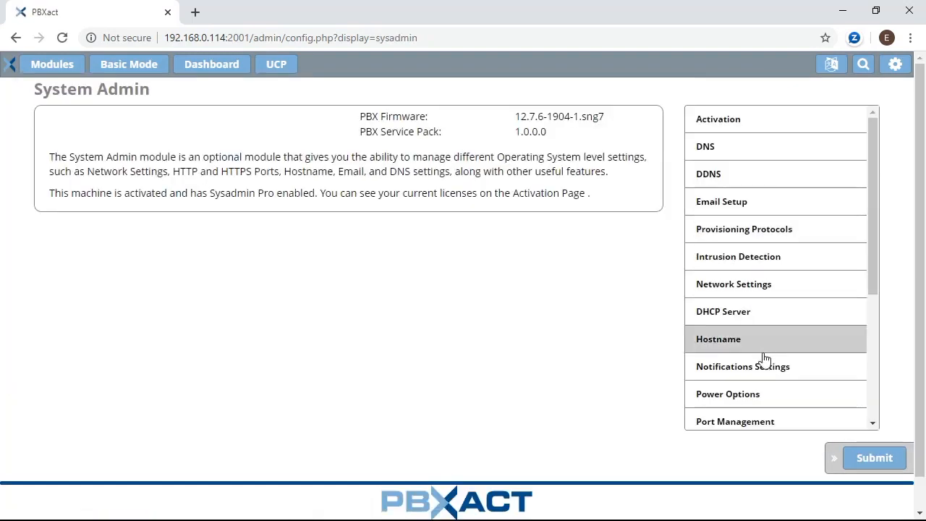
click(739, 405)
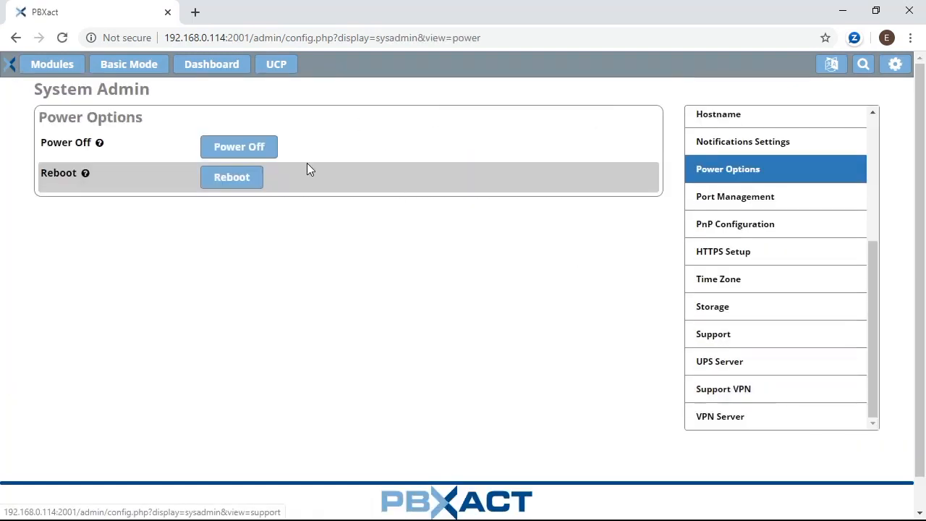
click(232, 178)
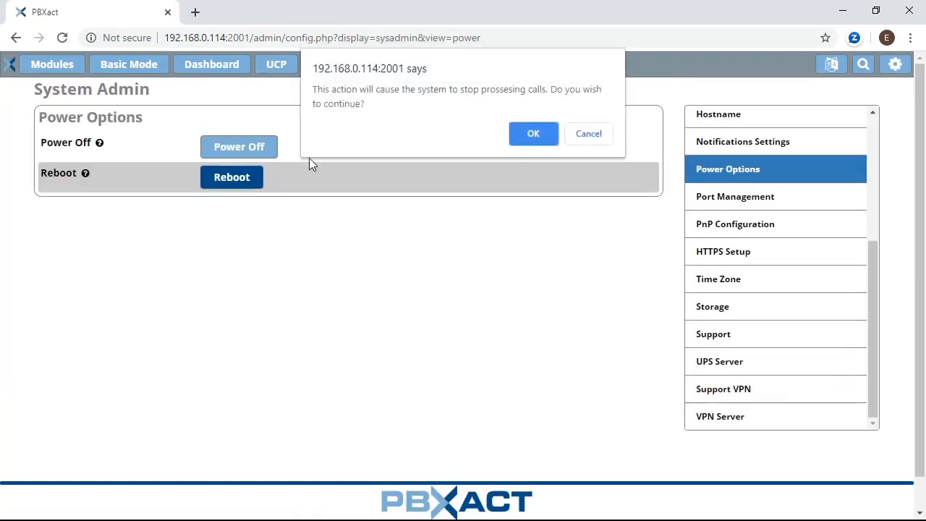
click(539, 137)
text(reboot)
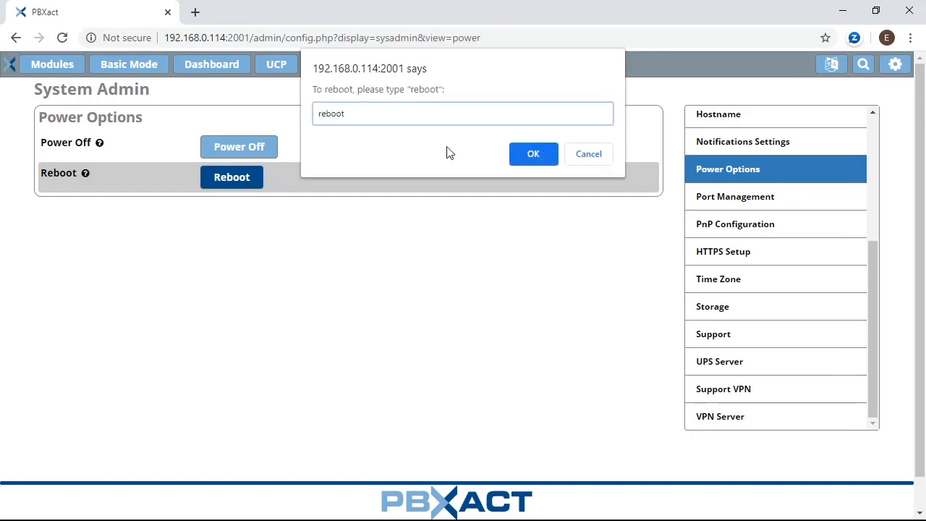
click(532, 161)
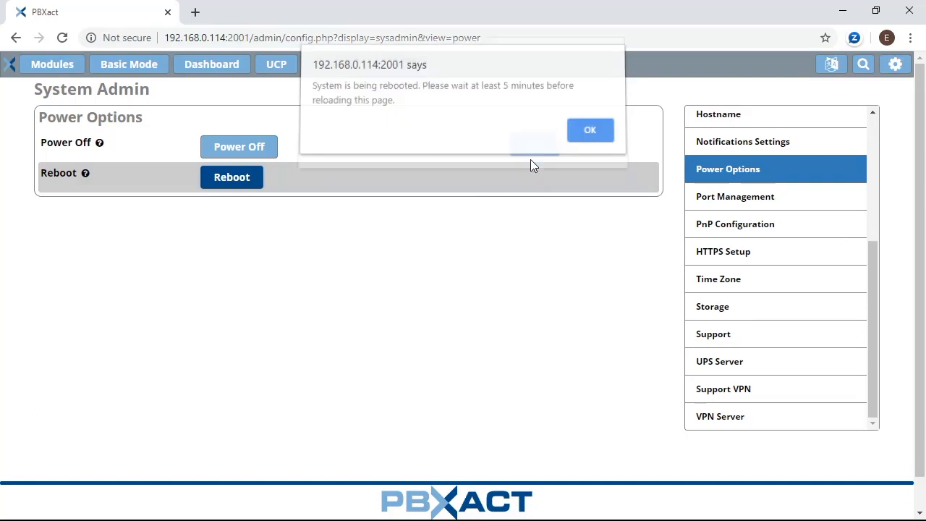
click(587, 135)
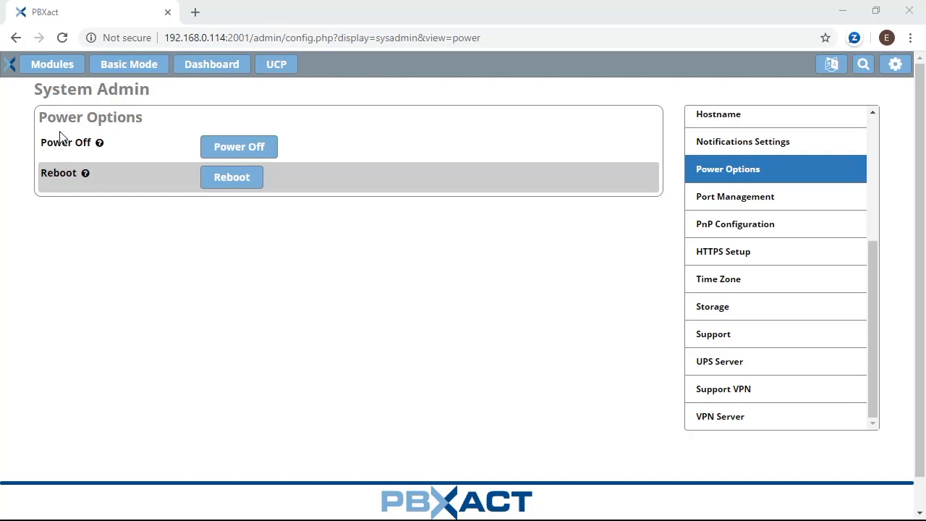
Check the users on the Zulu administration page.
mouse_move(52, 68)
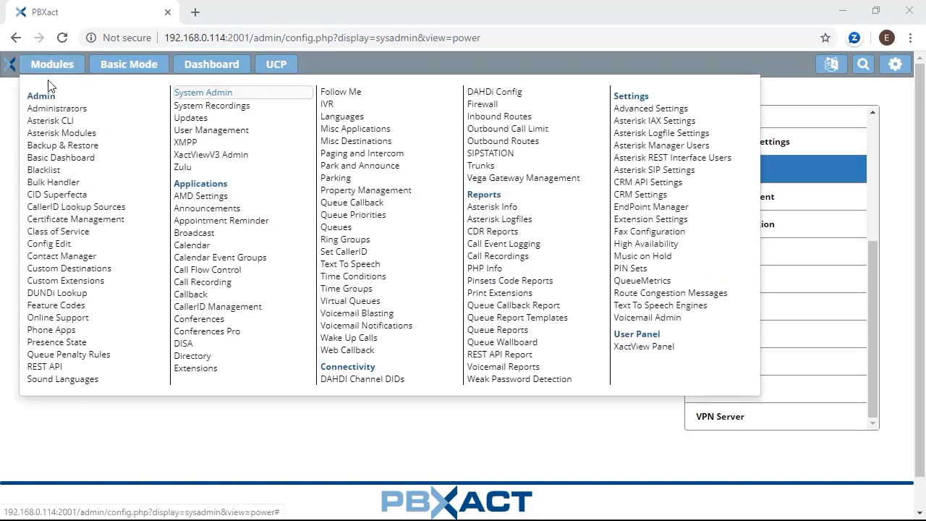
click(182, 168)
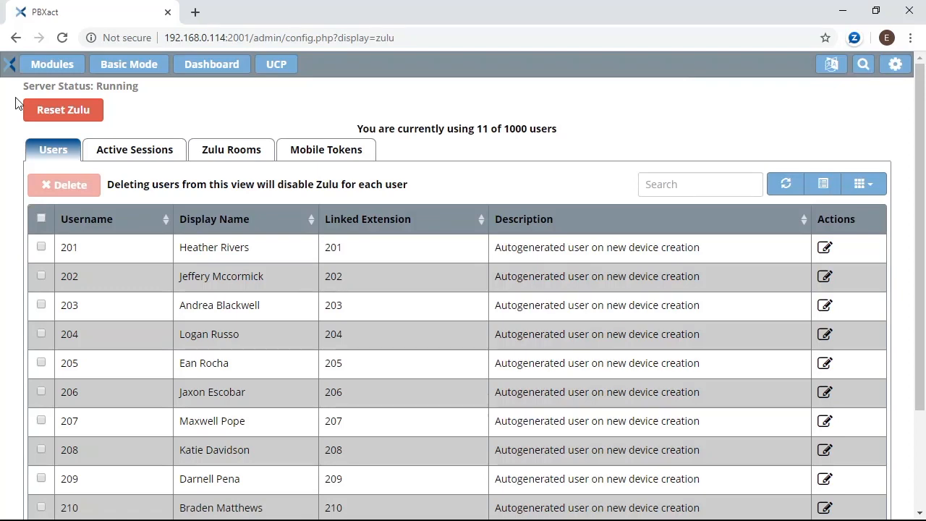
click(46, 67)
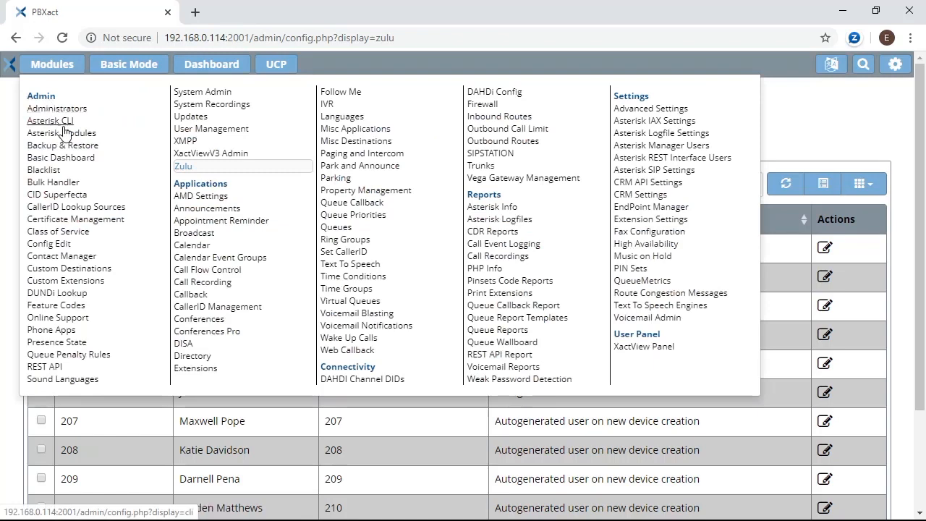
Show User Management's Groups list filtered to the PBX Internal Directory.
click(201, 130)
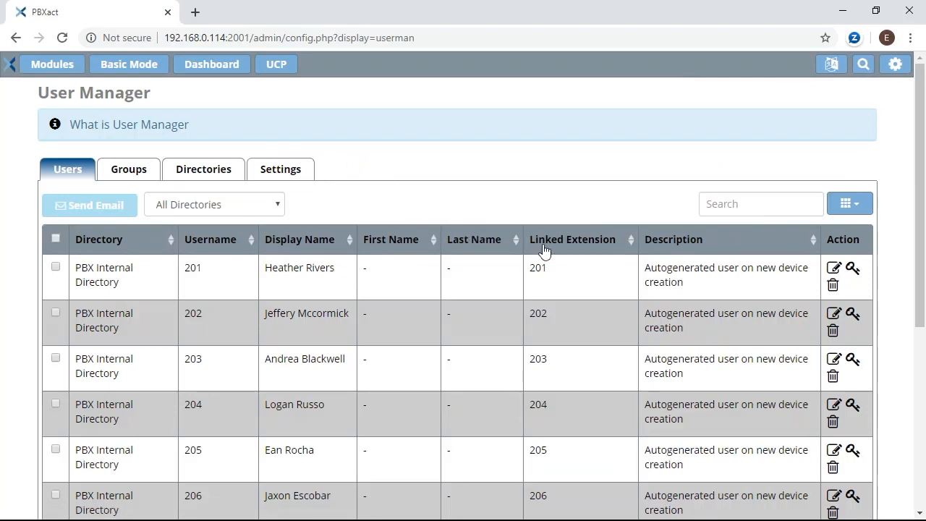
scroll(571, 253, down, 2)
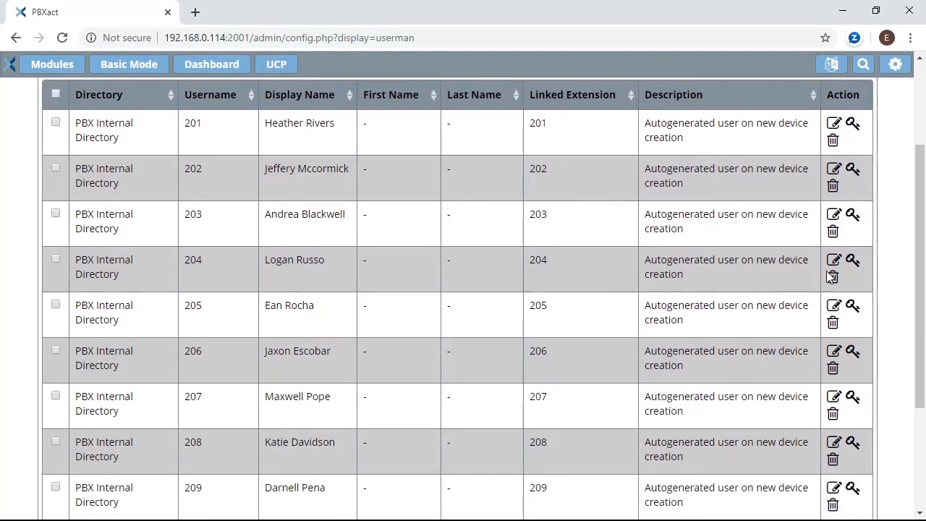
scroll(709, 270, up, 2)
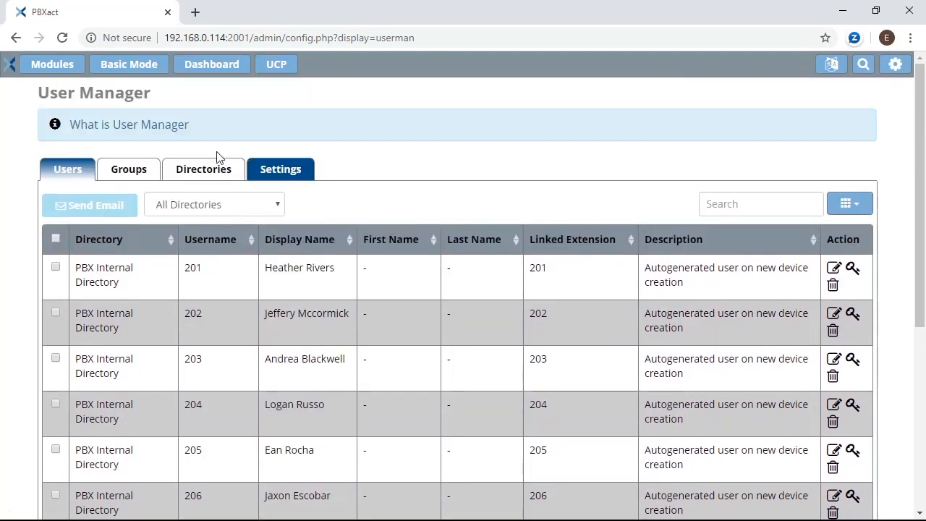
click(138, 173)
click(85, 262)
click(76, 291)
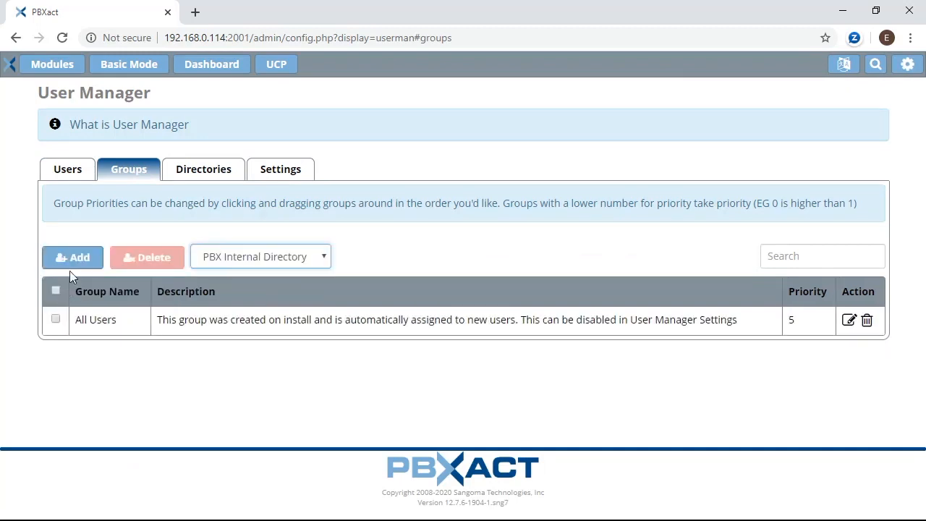
Name a new group 'Zulu Users' and add extensions 201, 202, 203, 204 and 205.
click(74, 260)
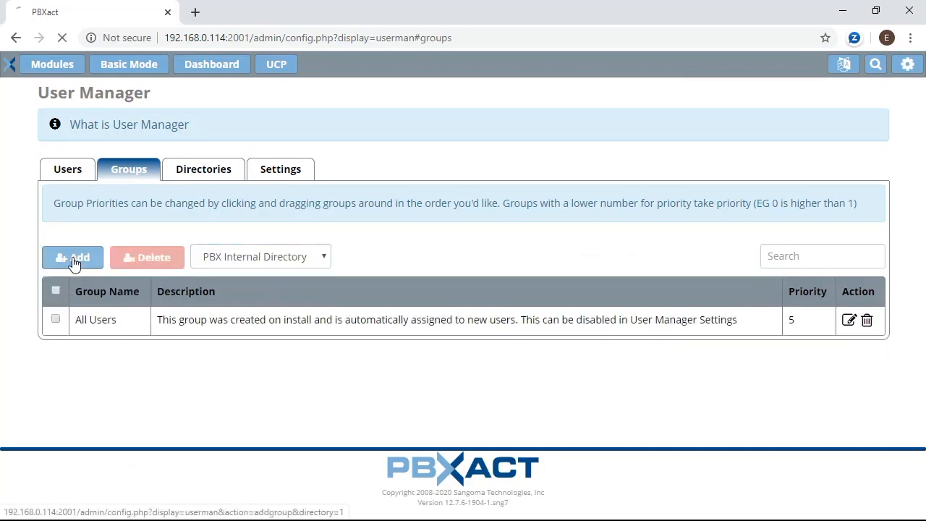
click(274, 154)
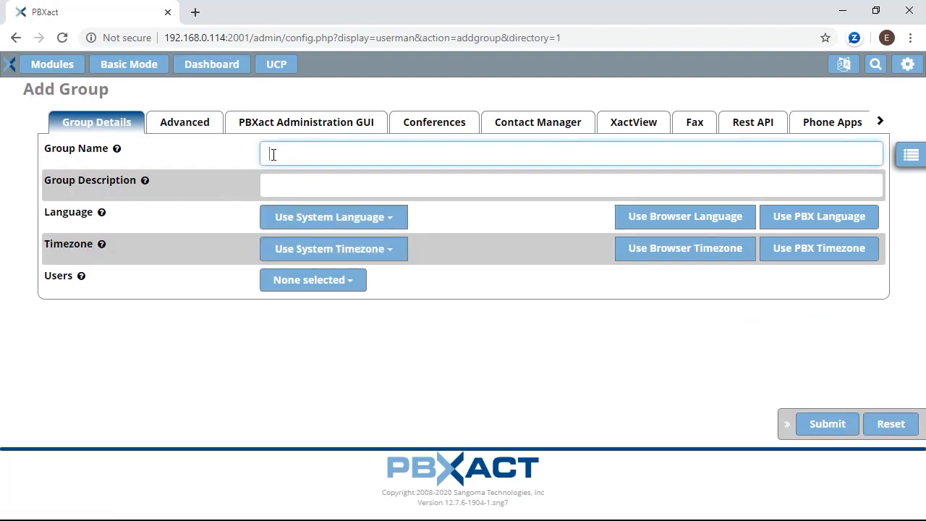
text(Zulu Users)
click(303, 282)
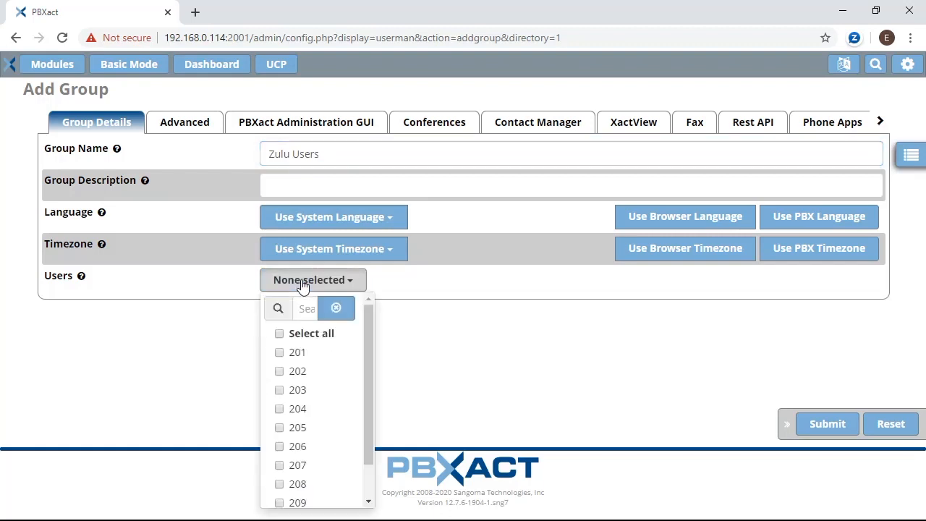
scroll(316, 365, down, 2)
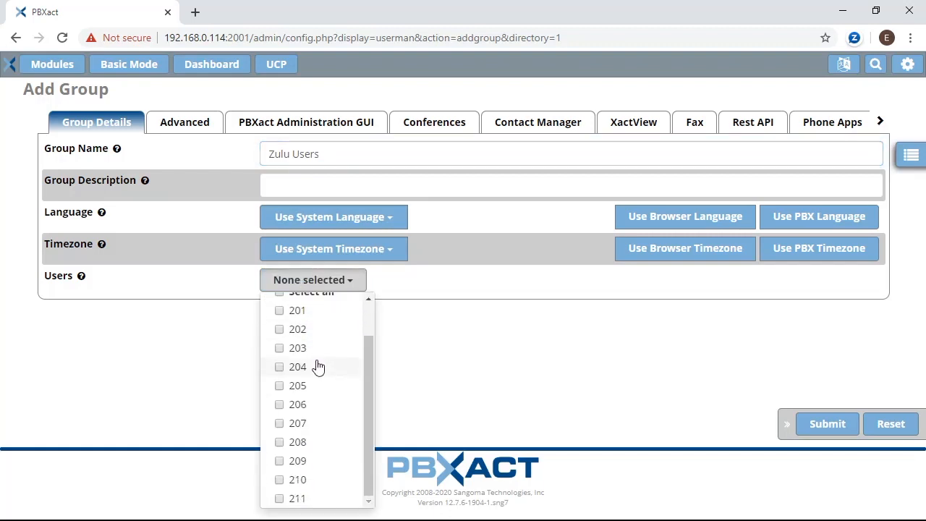
click(280, 310)
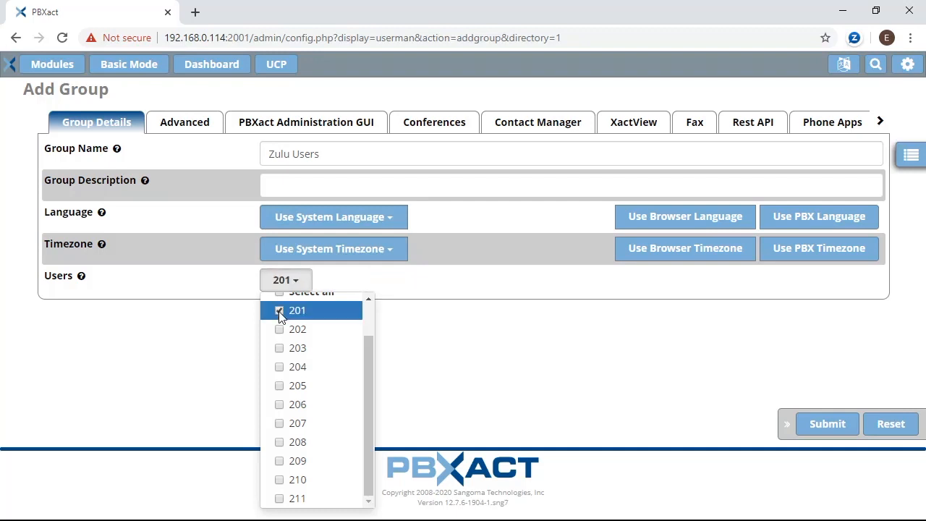
click(279, 329)
click(279, 348)
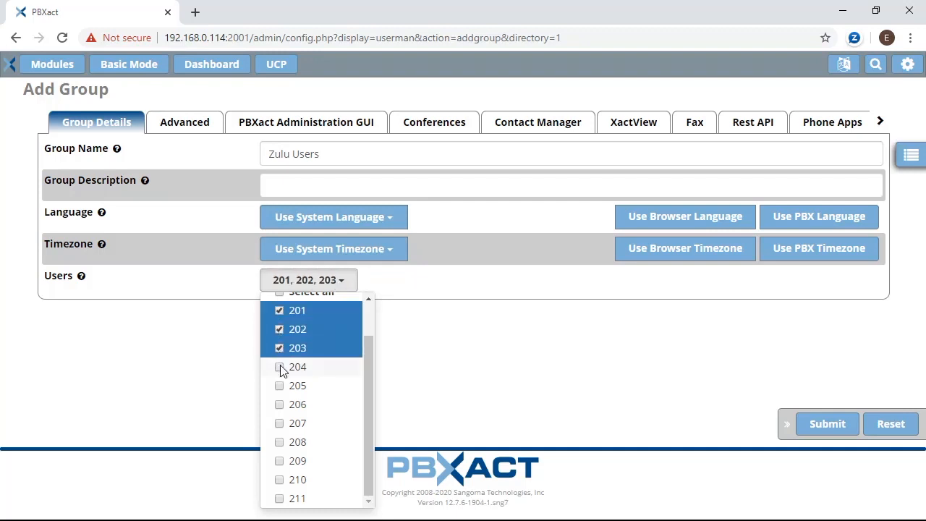
click(279, 366)
click(279, 386)
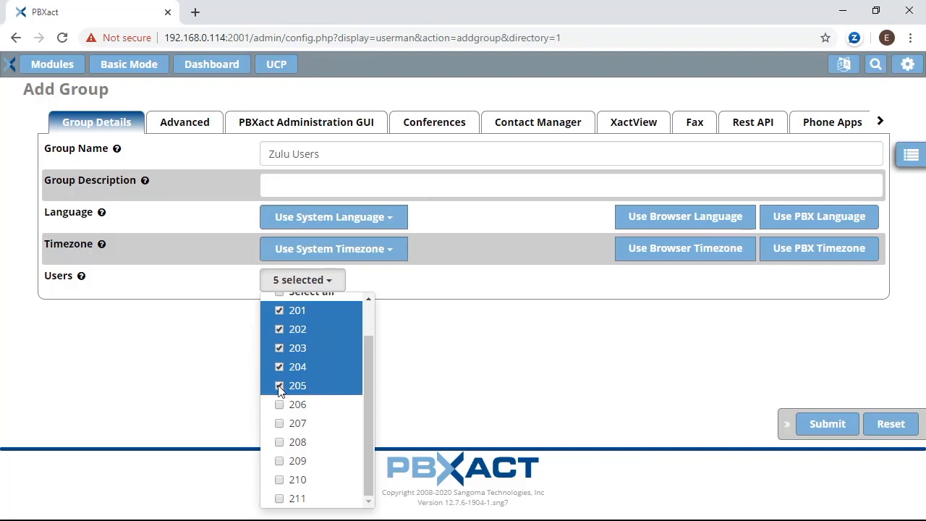
click(437, 354)
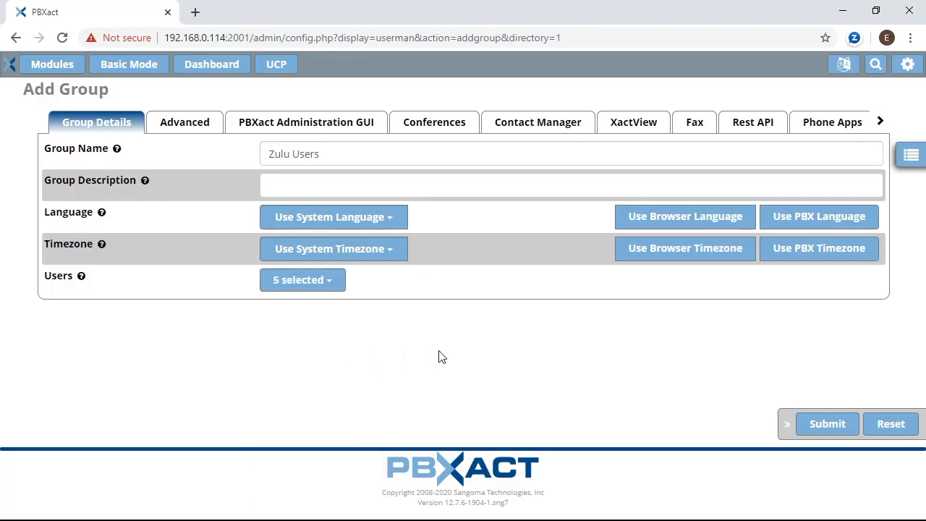
In the group's Zulu settings, enable Zulu, fax, SMS, softphone and deskphone call origination.
click(880, 121)
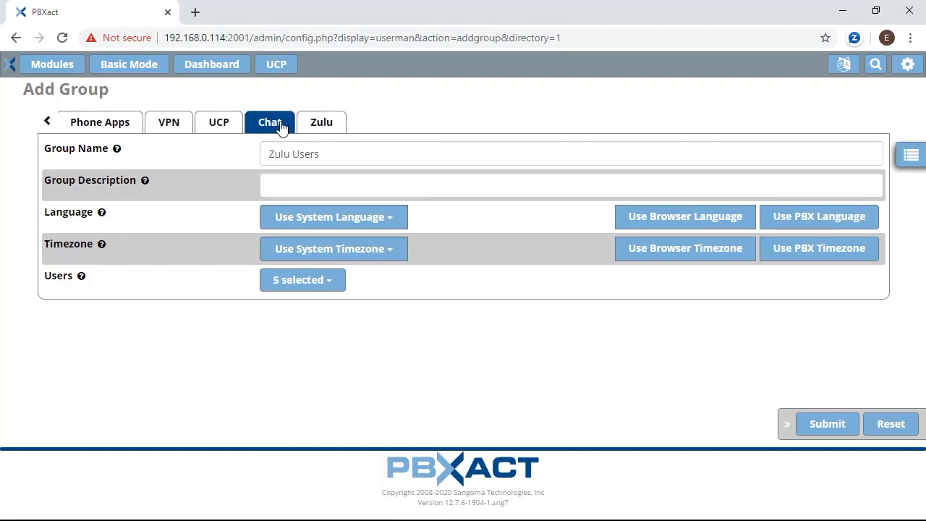
click(323, 124)
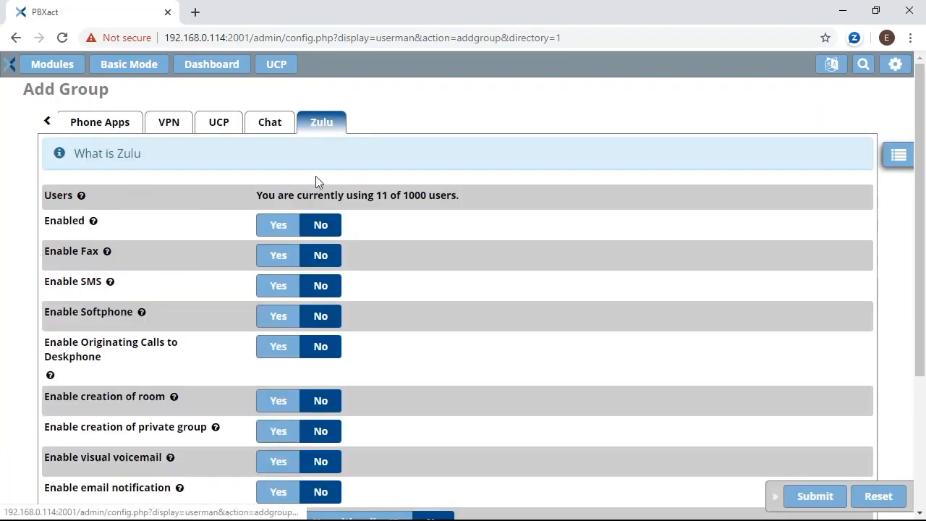
click(279, 225)
click(277, 257)
click(280, 287)
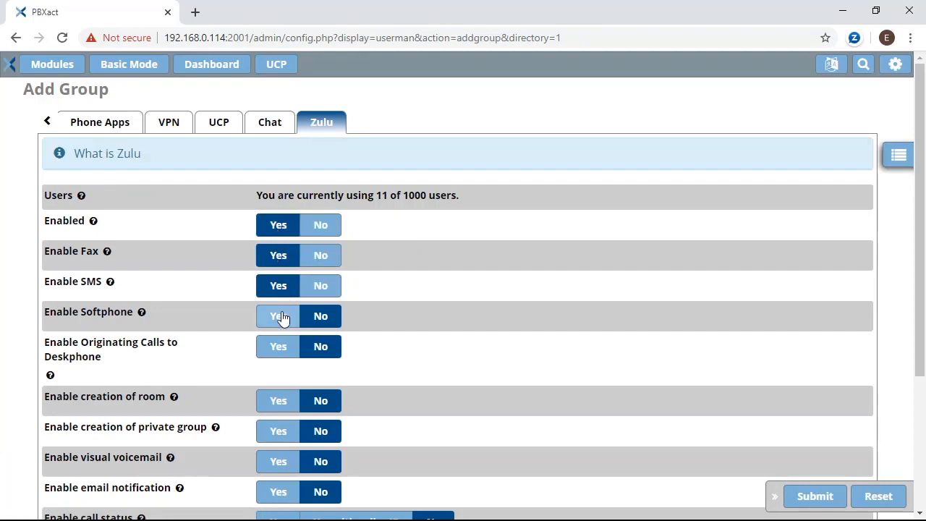
click(281, 317)
click(279, 347)
scroll(278, 351, down, 2)
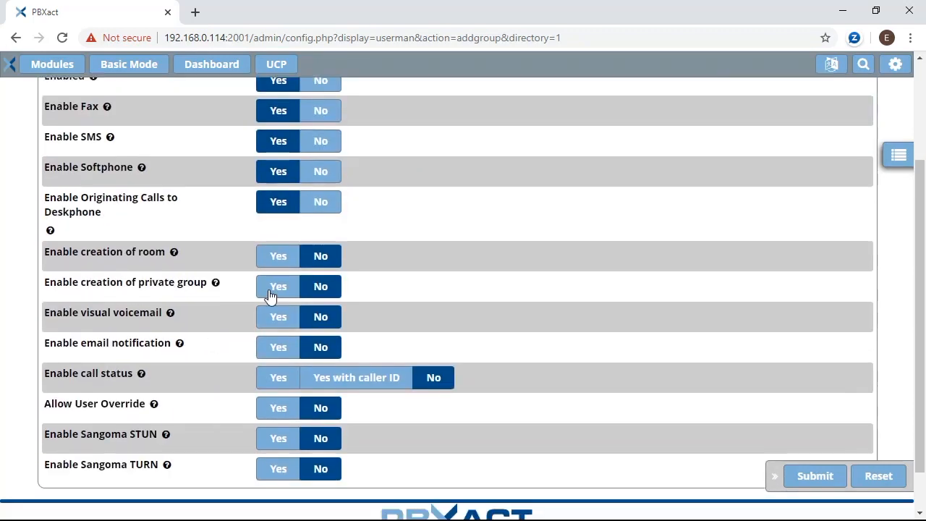
Also enable rooms, private groups, visual voicemail, e-mail notification, call status, overrides, STUN and TURN, then submit.
click(278, 257)
click(275, 286)
click(278, 317)
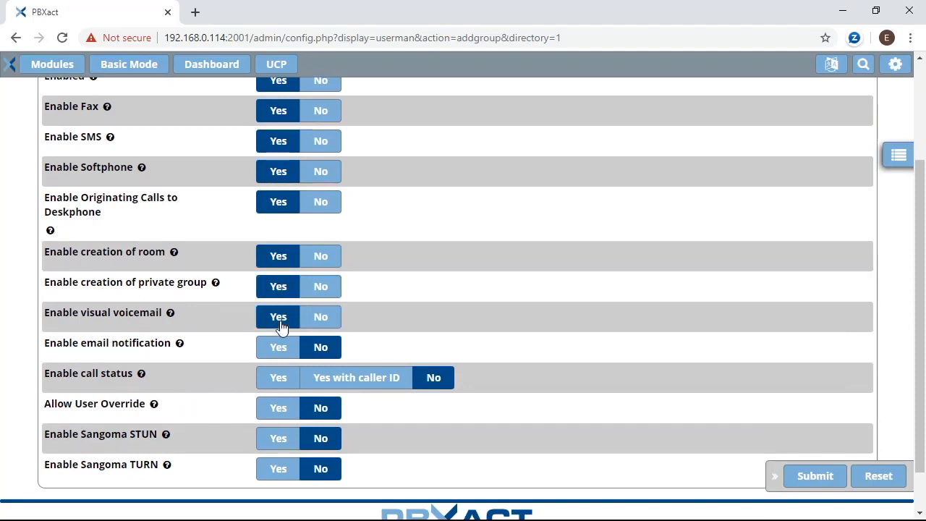
click(278, 347)
click(283, 377)
click(281, 407)
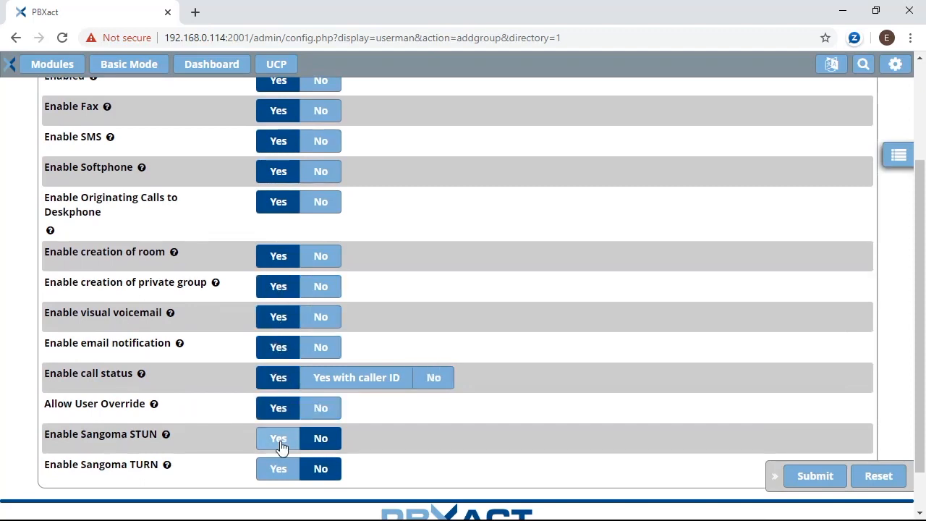
click(282, 438)
click(279, 465)
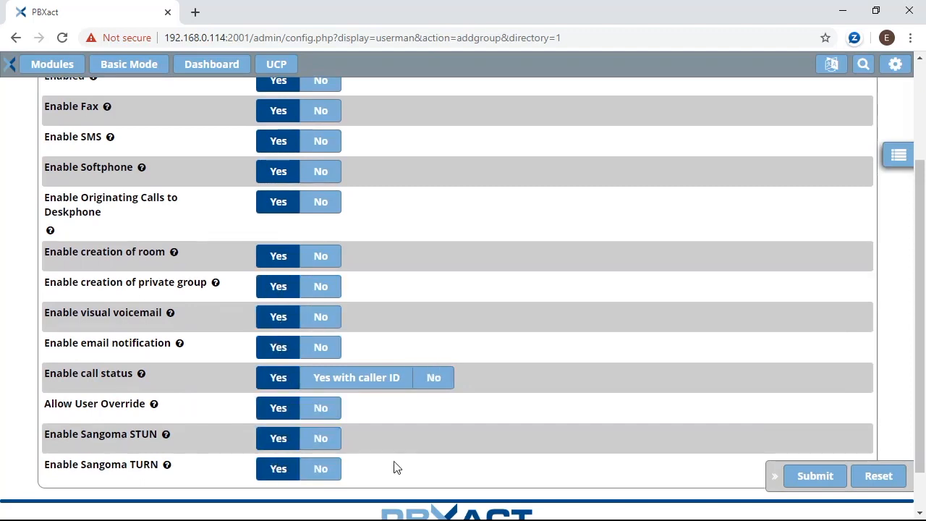
click(815, 476)
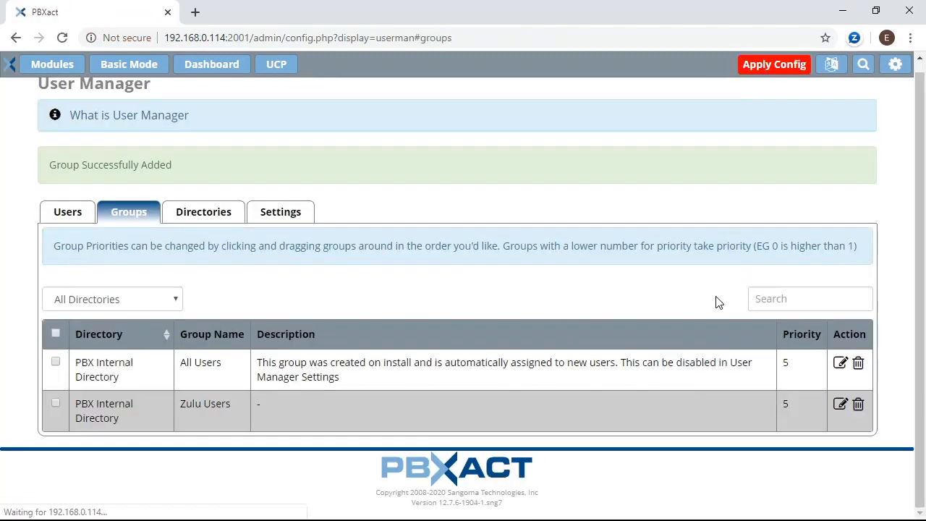
Apply the pending PBXact configuration changes.
click(768, 70)
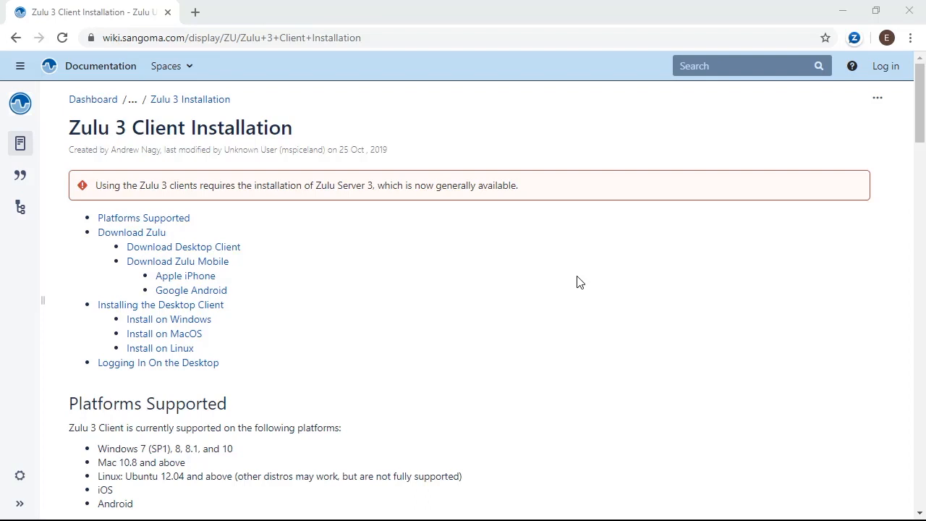
Jump to the wiki's Download Desktop Client section and follow its Download link.
click(398, 38)
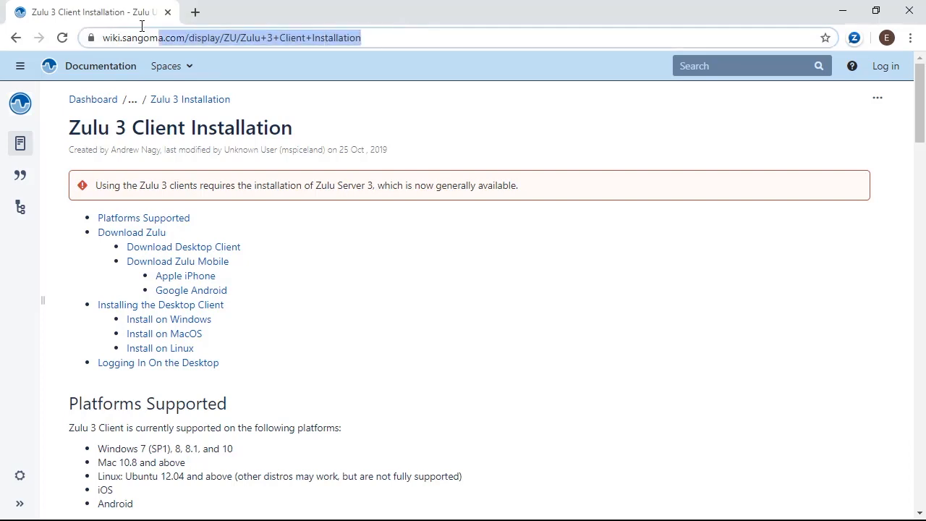
click(339, 276)
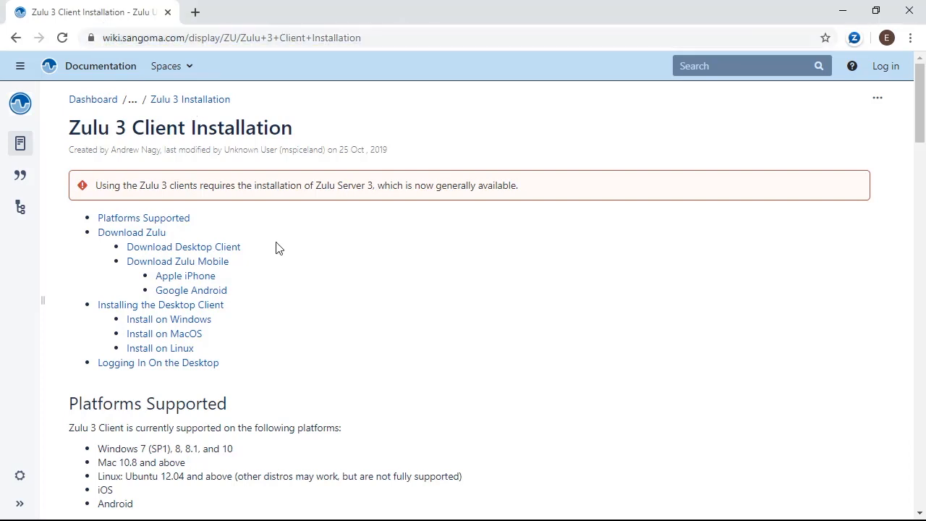
click(218, 247)
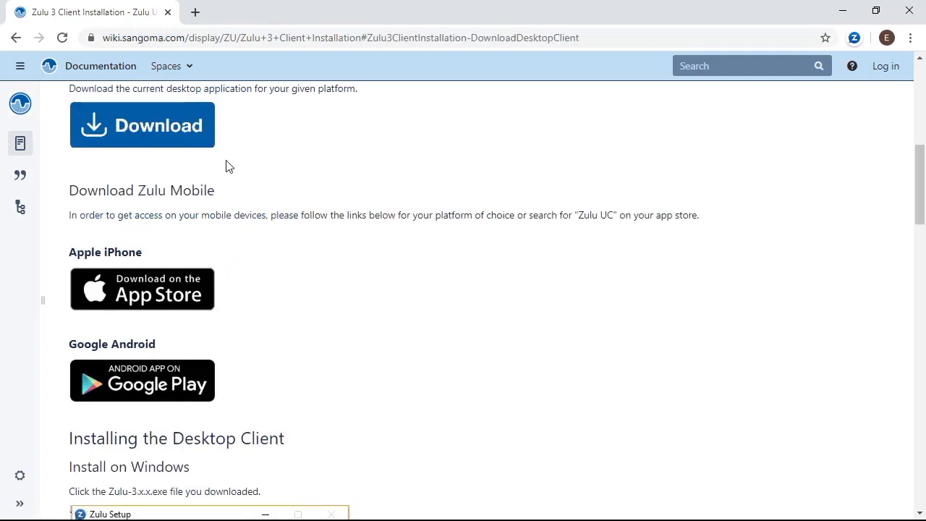
click(193, 144)
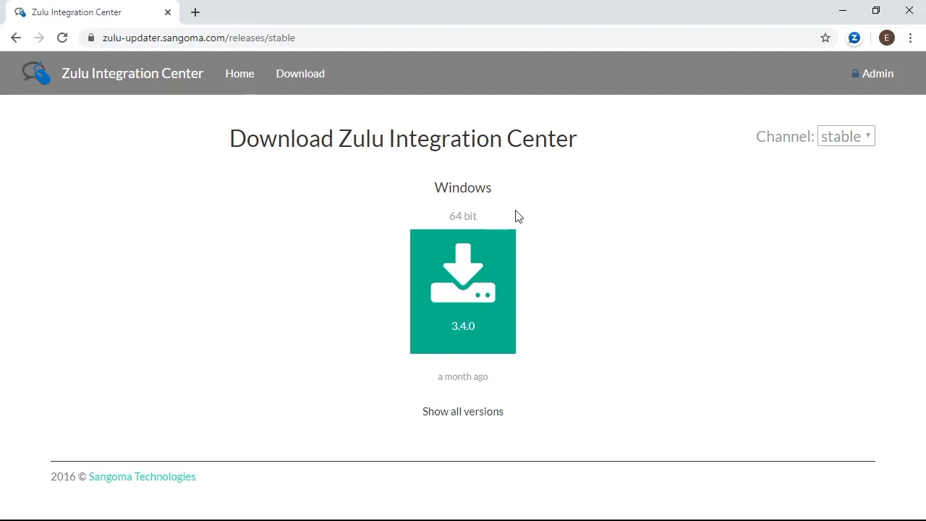
Download the stable Windows 64-bit Zulu 3.4.0 installer from all versions and open it.
click(476, 412)
scroll(587, 326, down, 4)
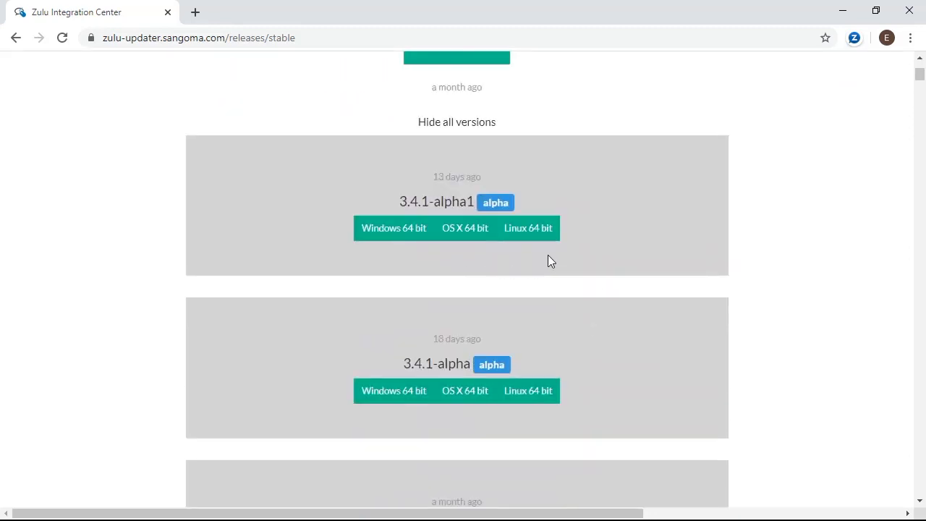
scroll(568, 256, down, 4)
scroll(571, 257, up, 8)
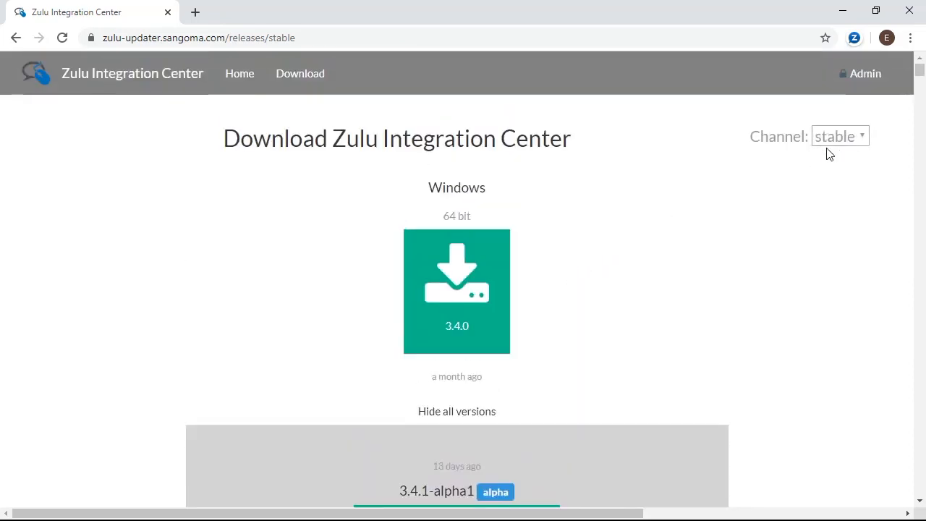
click(469, 291)
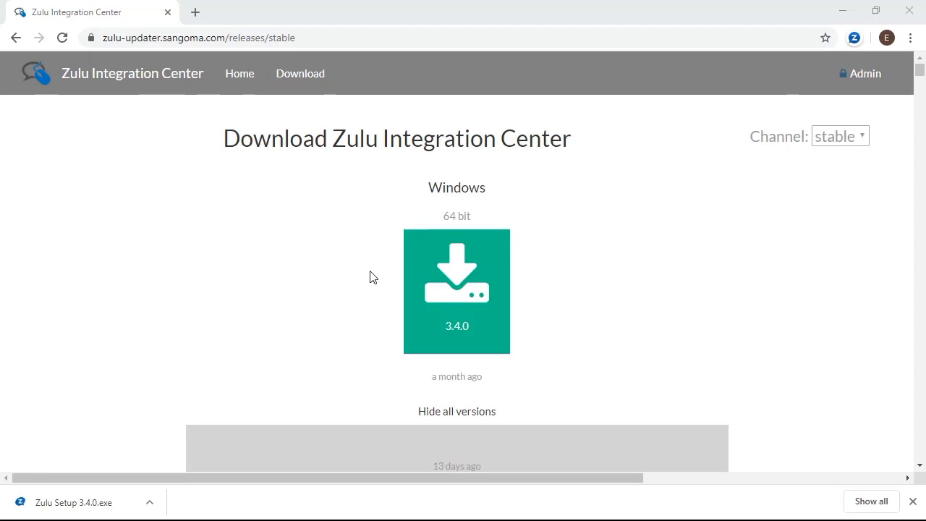
click(77, 498)
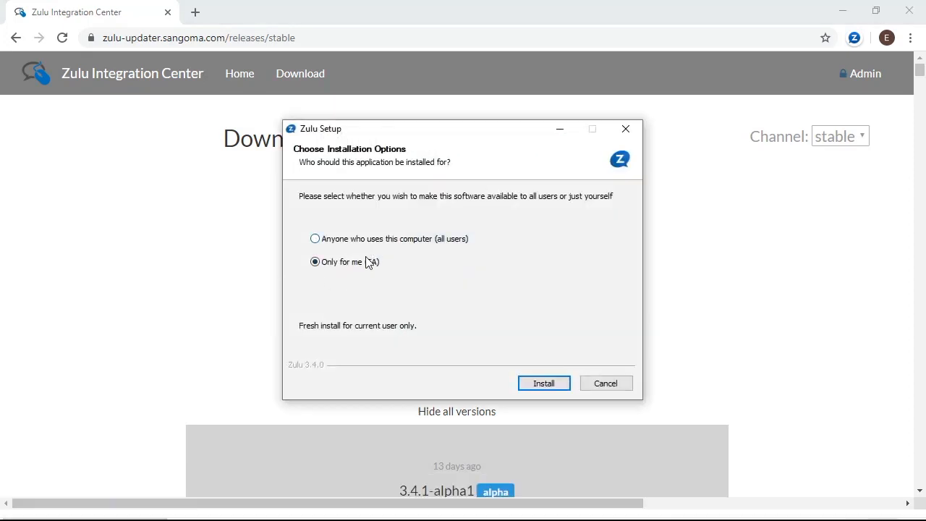
Install Zulu 3.4.0 for the current user only and launch it when setup finishes.
click(553, 382)
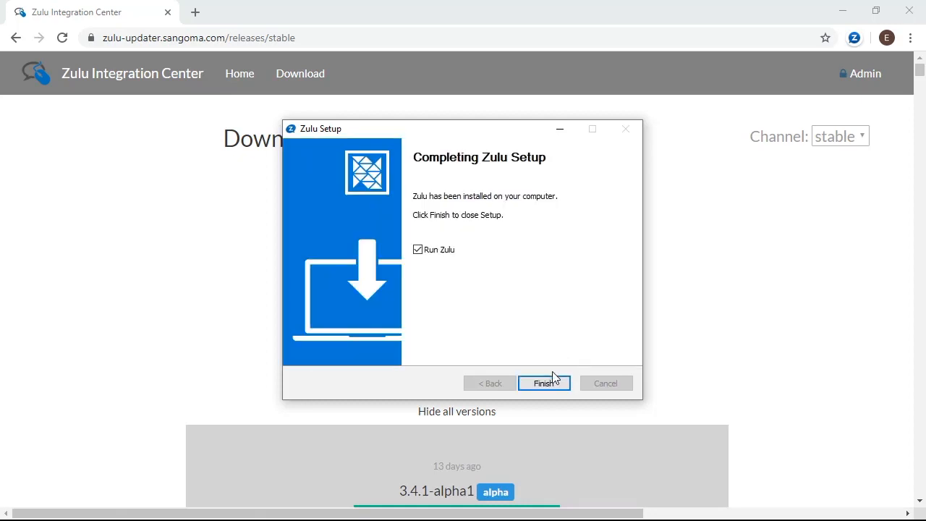
click(550, 389)
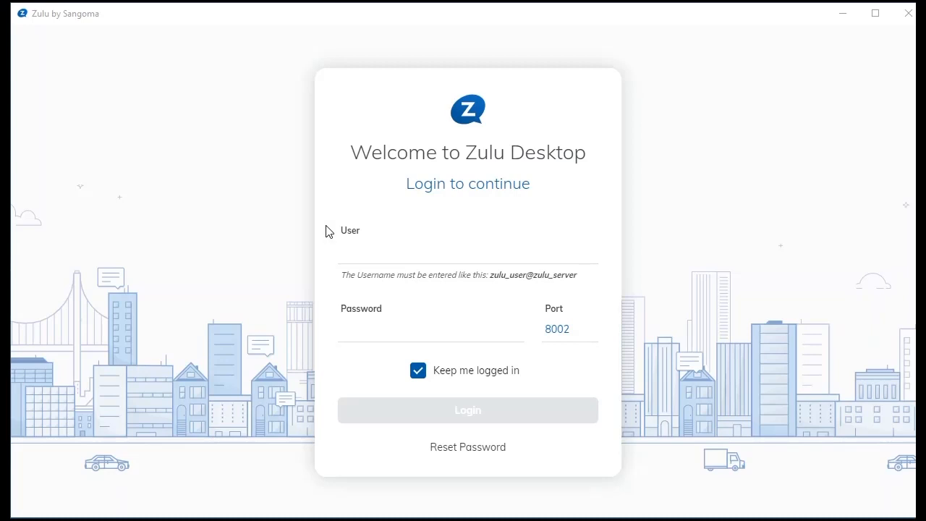
Log in with user 202@ plus the pasted server address and the account password on port 8002.
click(375, 251)
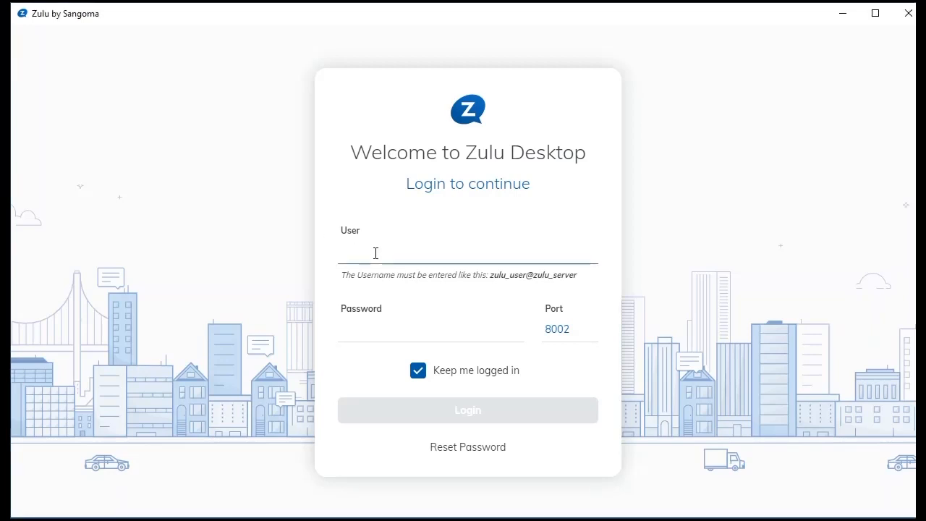
text(202@)
text(84470251.deployments.pbxact.com)
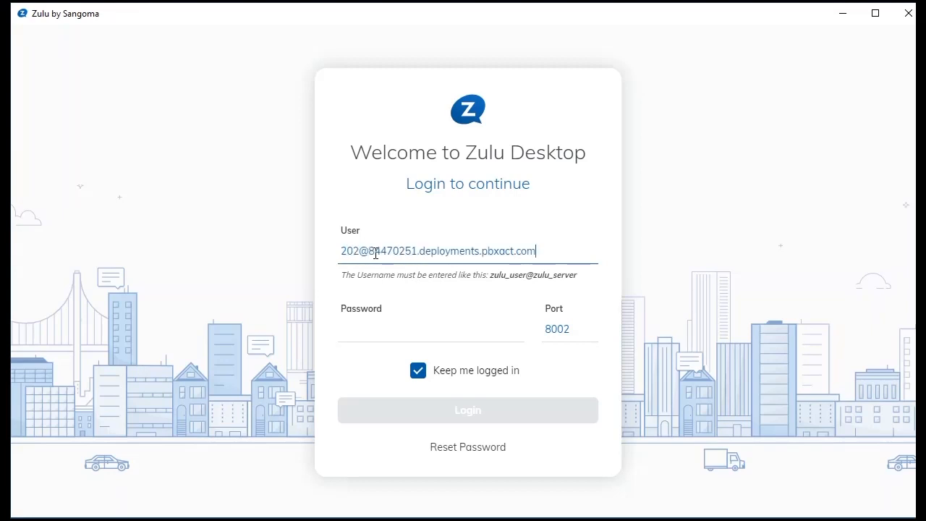
click(364, 326)
text(••••••••)
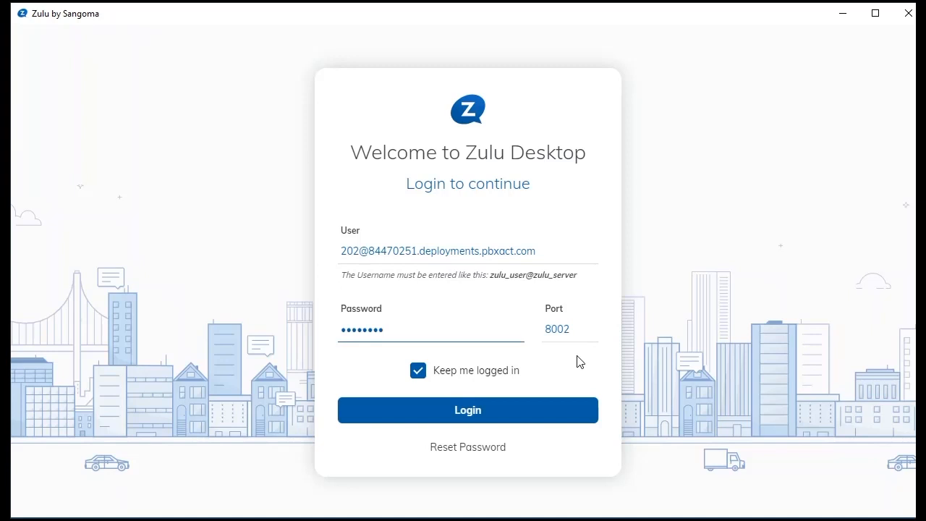
click(490, 411)
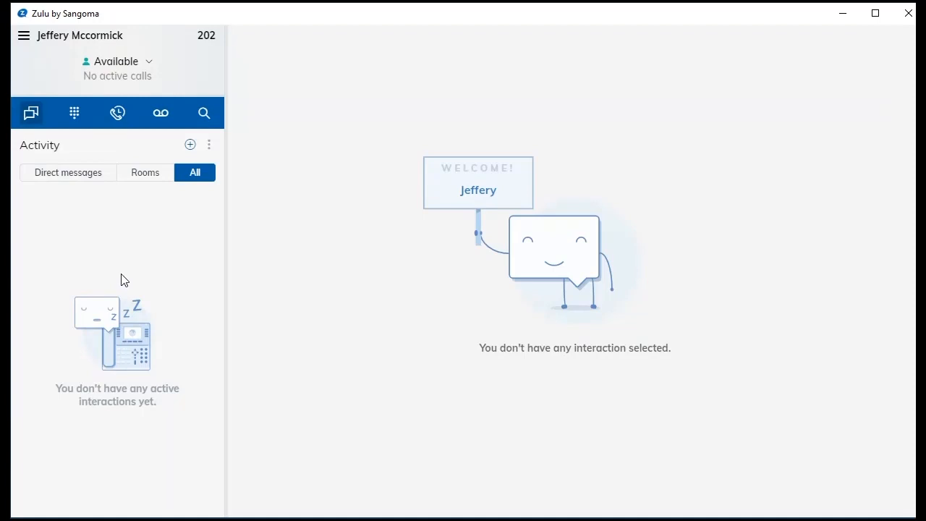
Look through the Keypad, call history, voicemail and search views, then return to Activity.
click(74, 115)
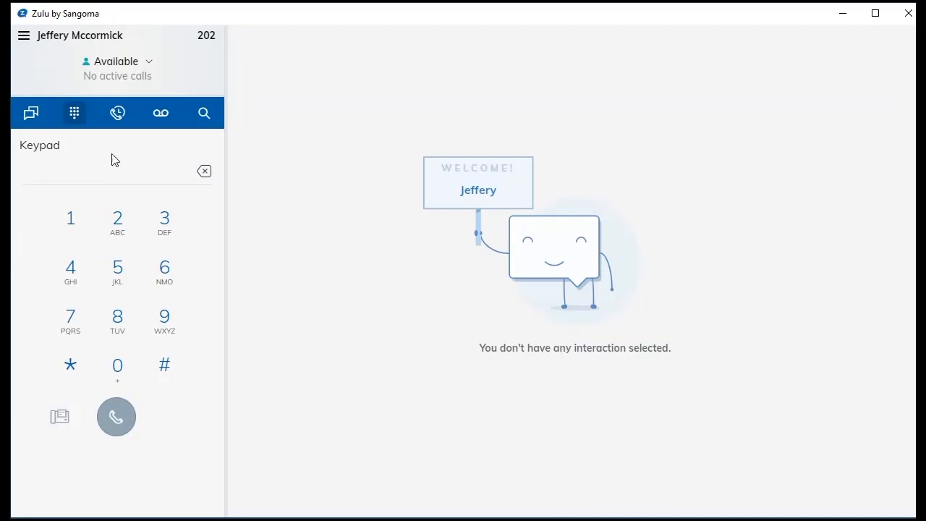
click(120, 117)
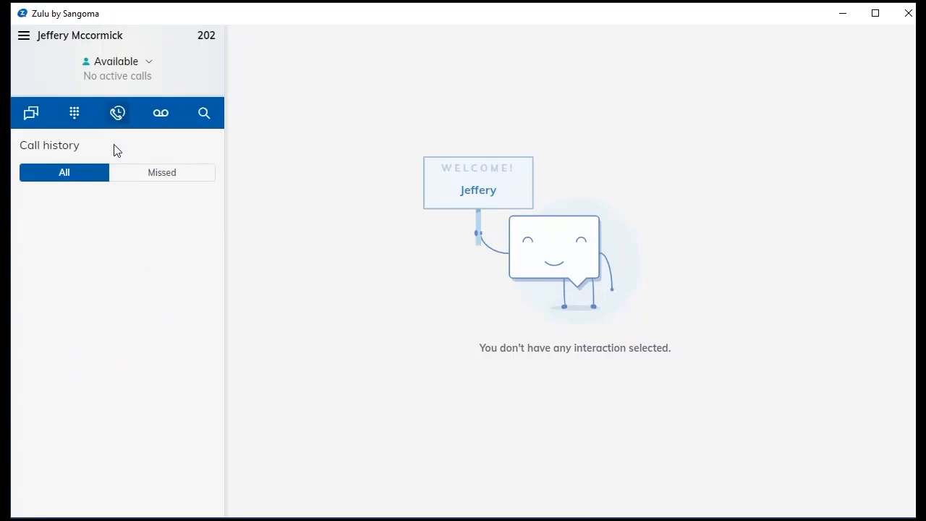
click(167, 113)
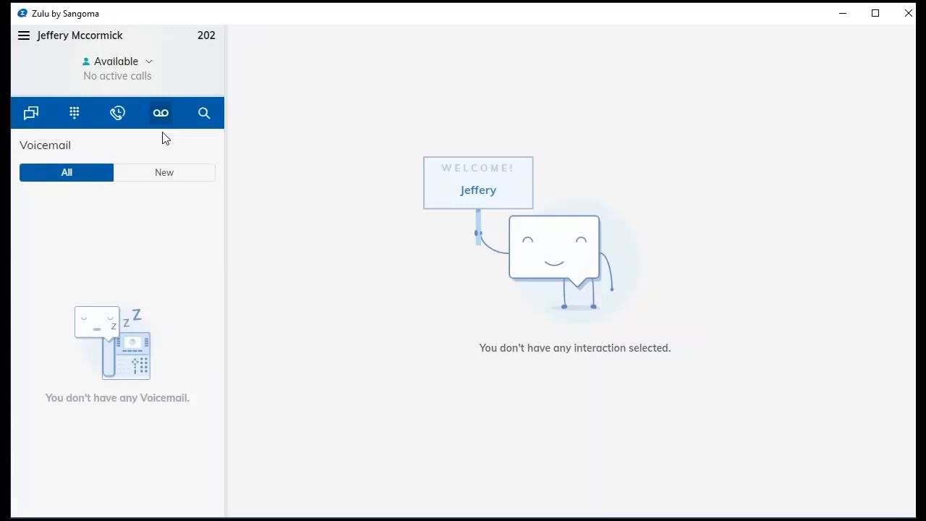
click(205, 117)
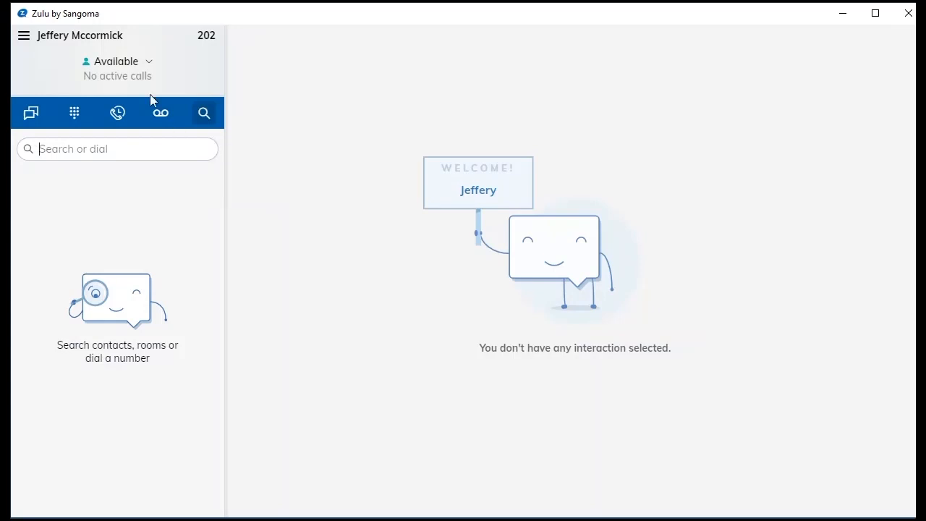
click(26, 117)
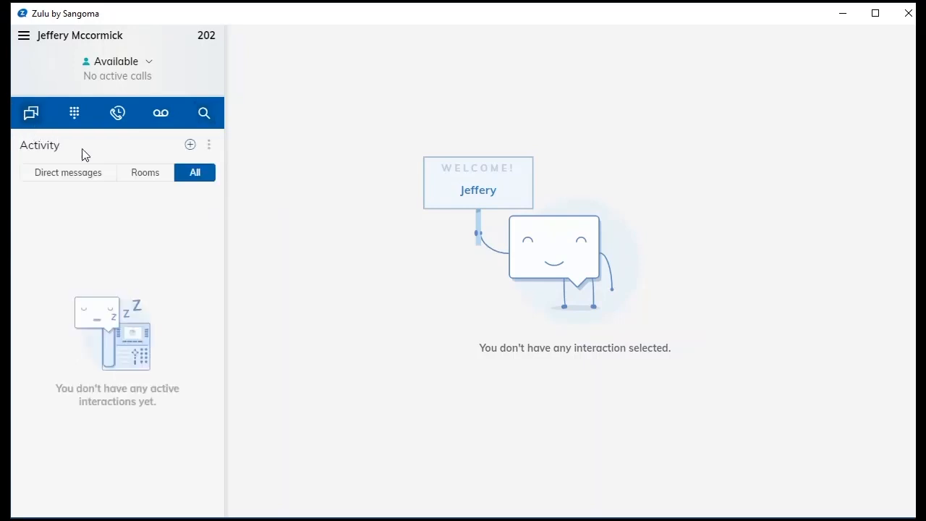
Check the new-conversation menu, then filter Activity through Rooms, All and finally Direct messages.
click(190, 146)
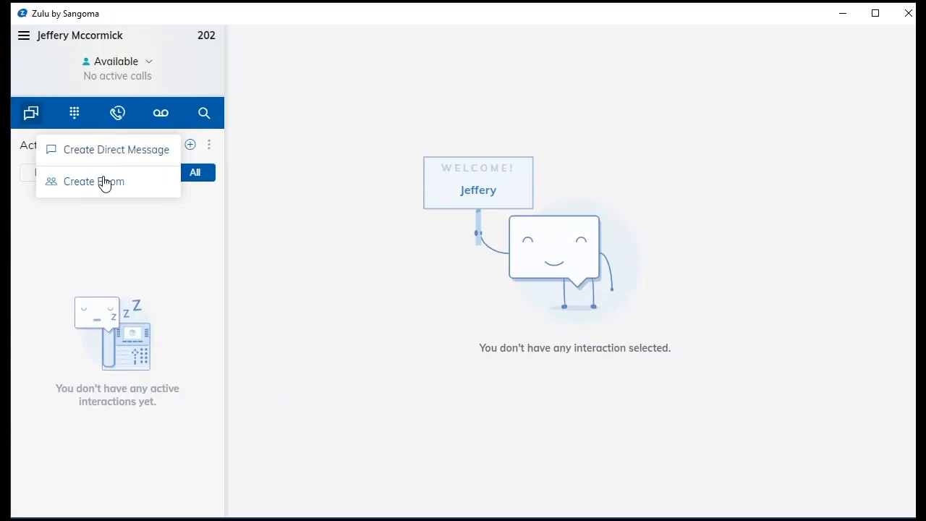
click(169, 227)
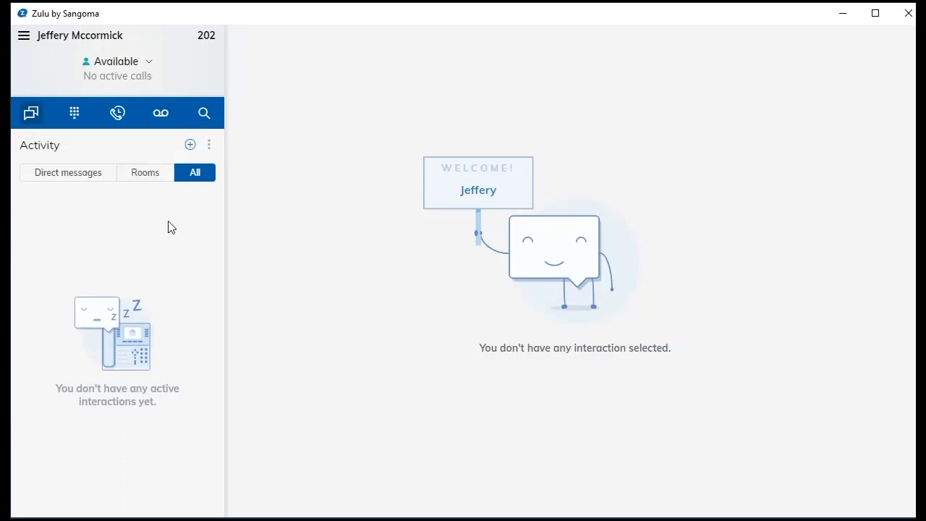
click(154, 176)
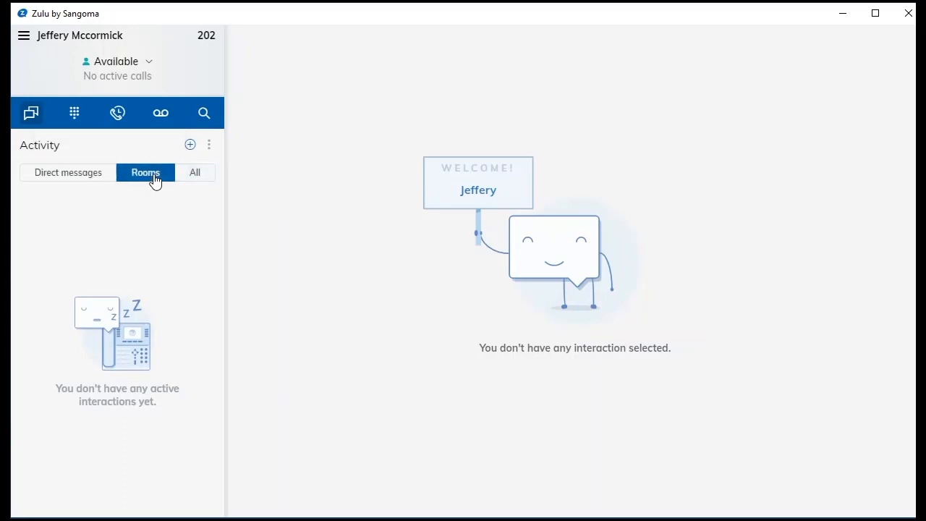
click(194, 176)
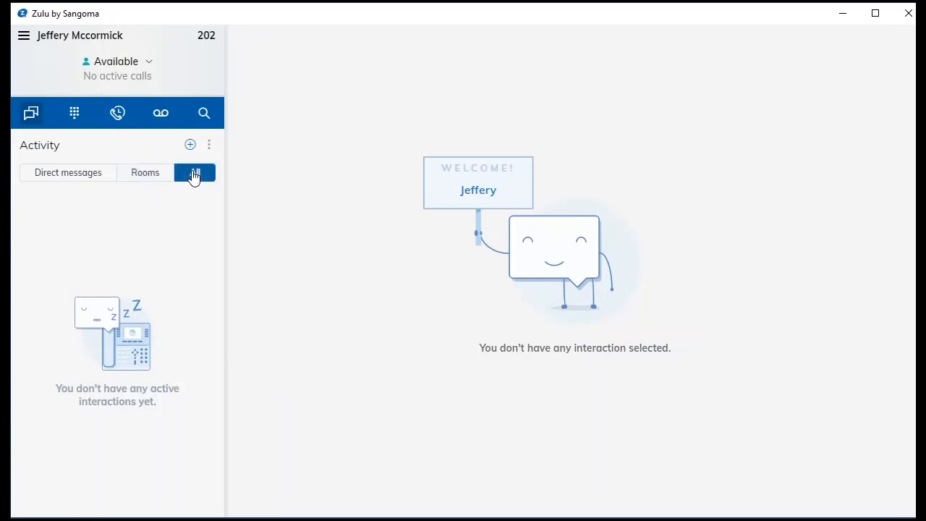
click(79, 177)
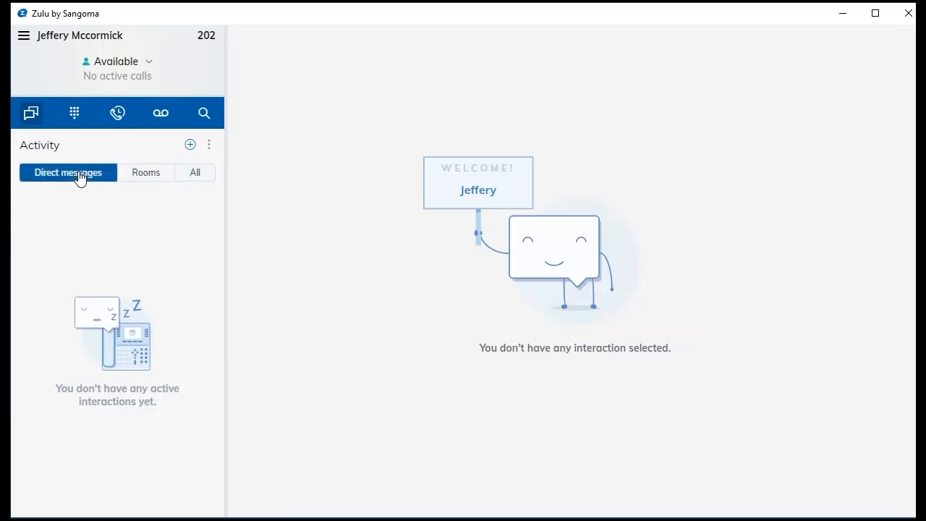
Look over the presence status list and close it, keeping the status Available.
click(146, 70)
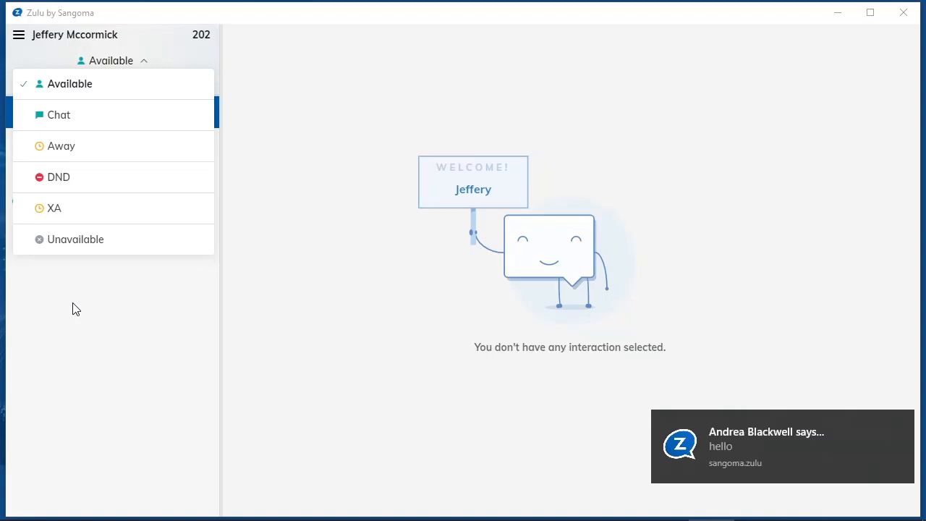
click(74, 309)
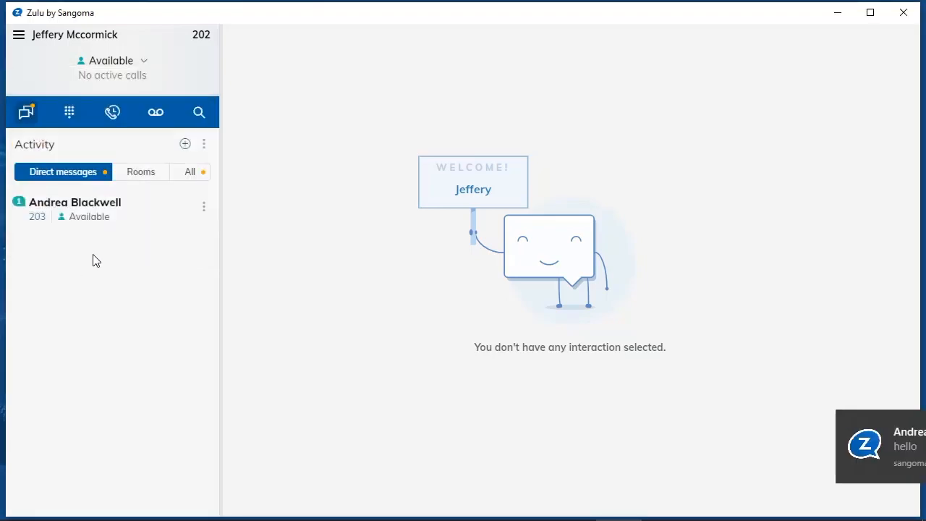
In extension 203's conversation, send 'hi' followed by a grinning emoji.
click(114, 203)
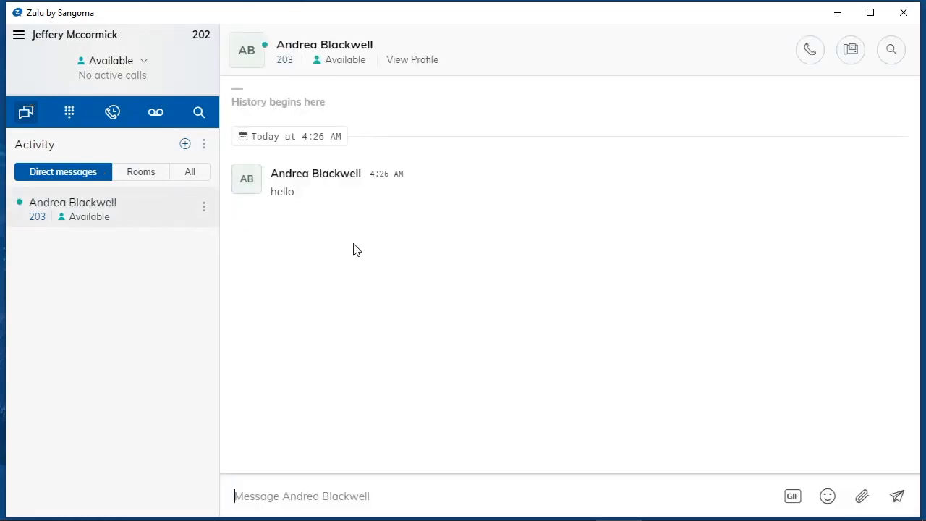
text(hi)
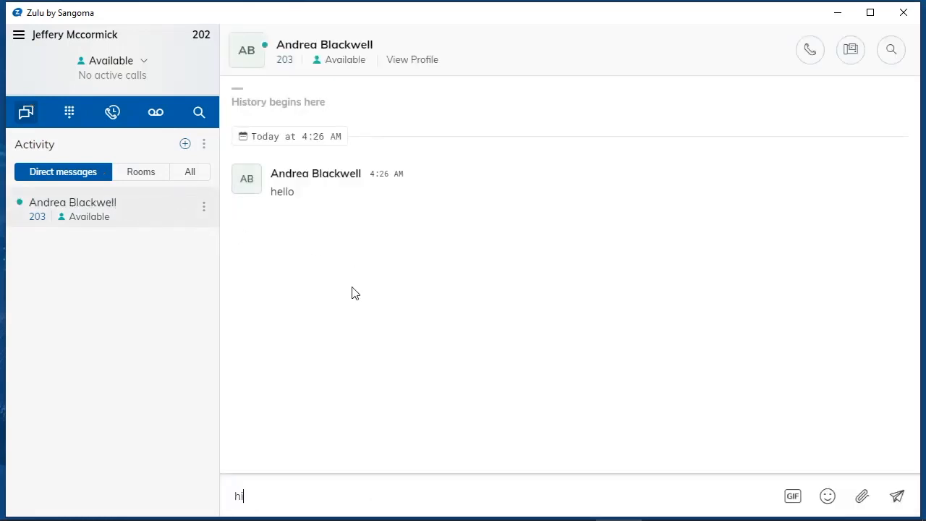
key(Return)
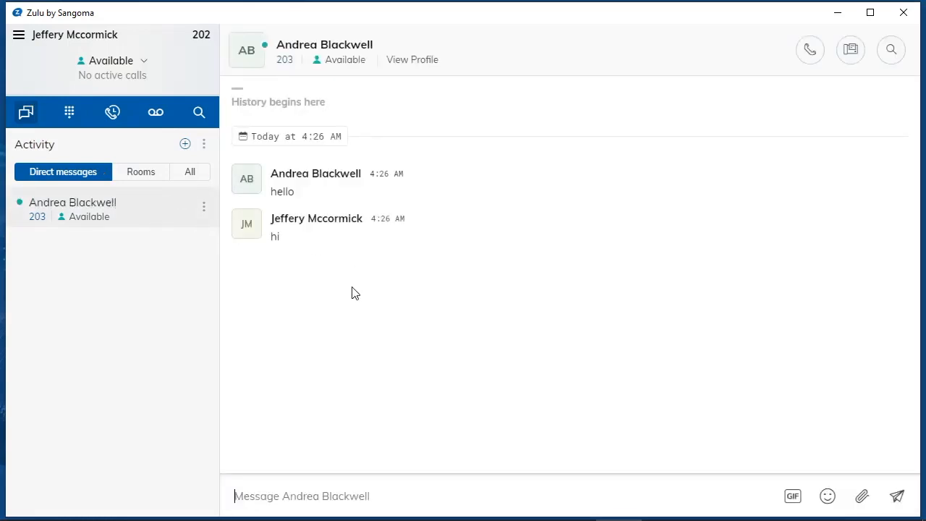
click(827, 496)
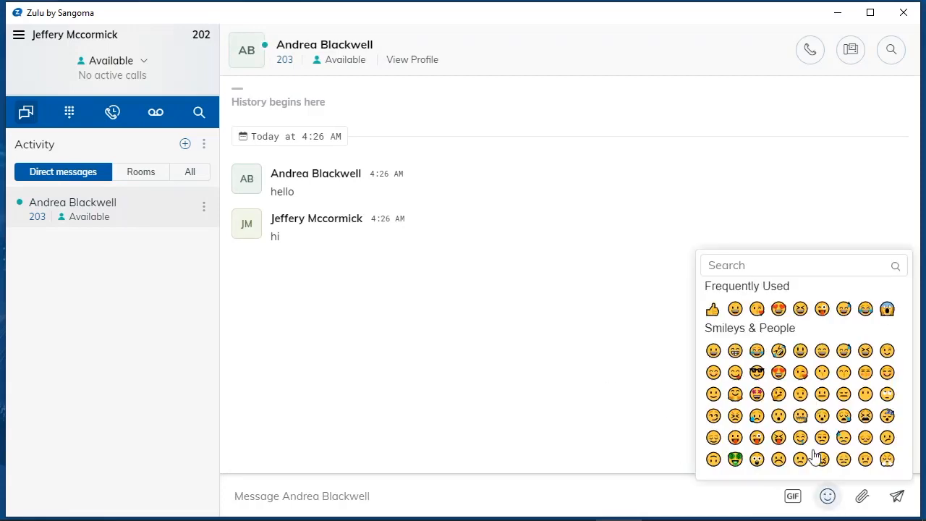
click(735, 310)
key(Return)
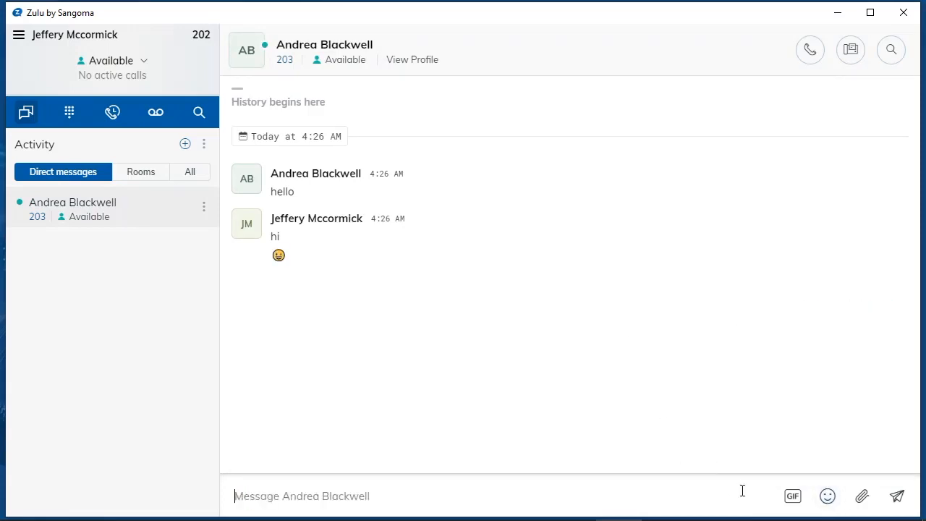
Search Giphy for 'hello' and post a penguin GIF to the chat.
click(793, 496)
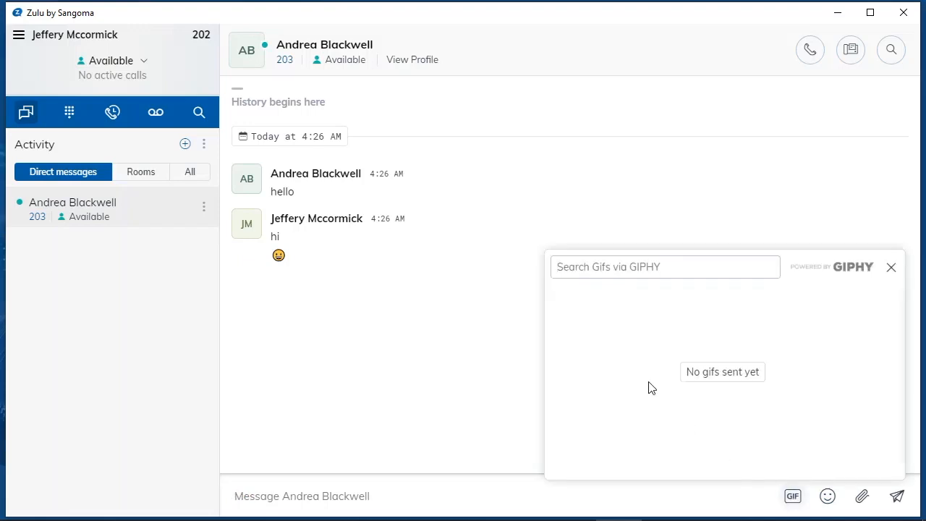
text(hello)
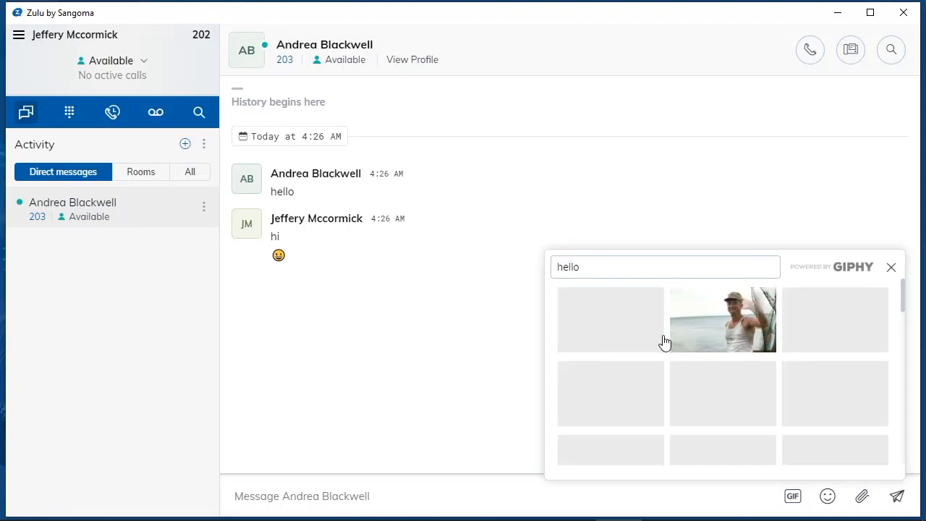
click(820, 391)
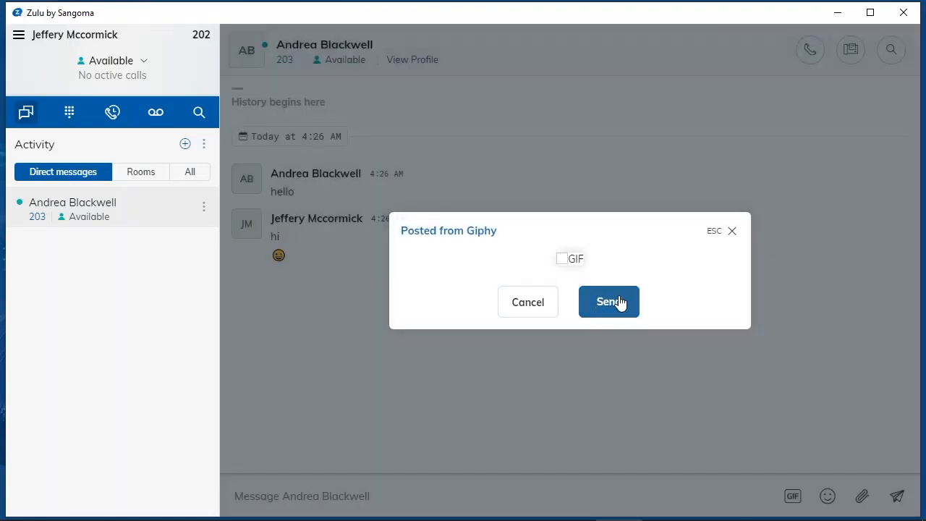
click(611, 302)
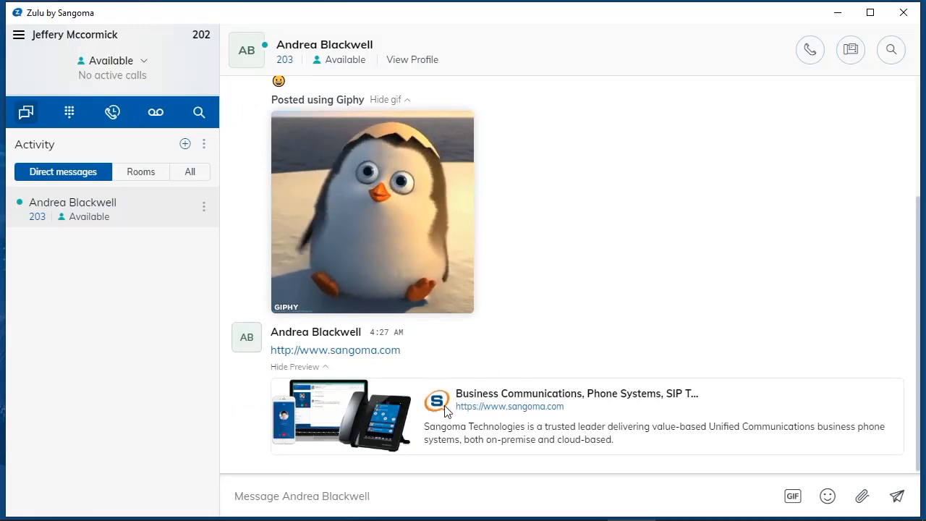
View the chat's shared links (sangoma.com, Giphy), then search contacts for 'a' to find extension 203.
click(894, 50)
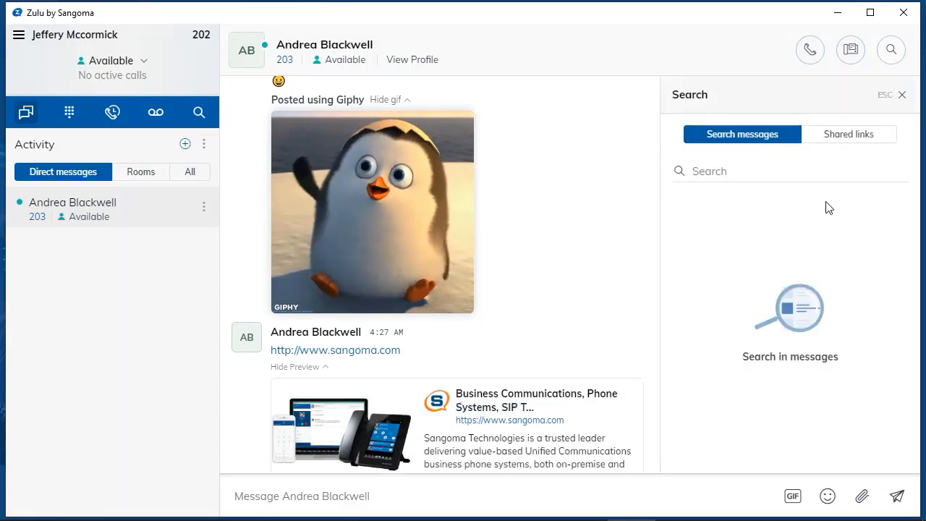
click(837, 144)
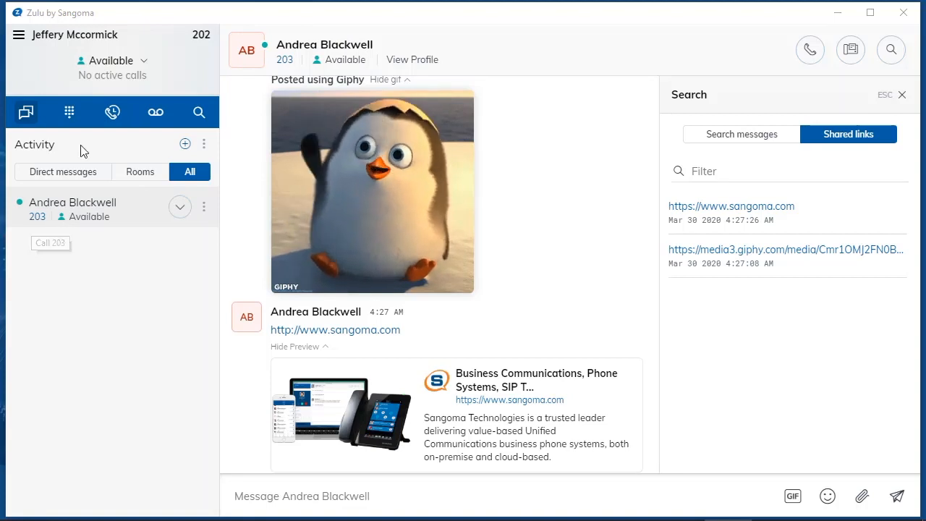
click(69, 117)
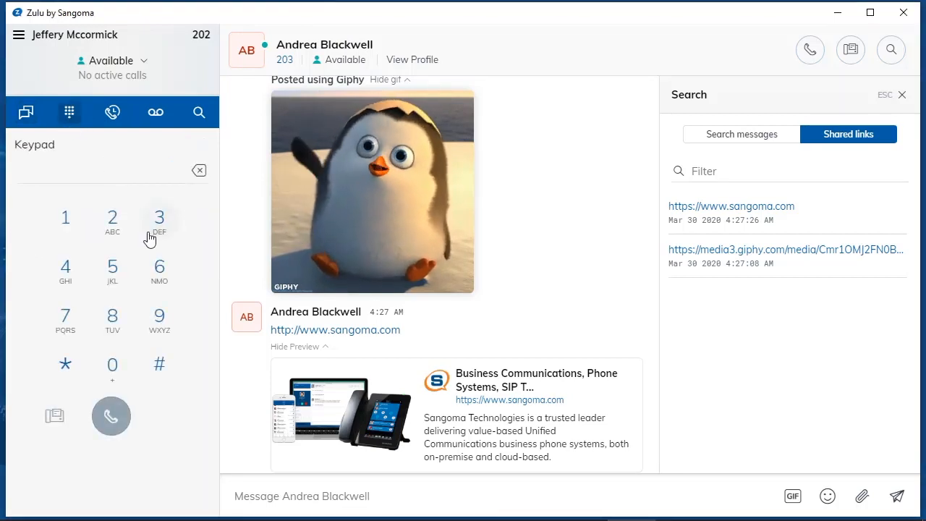
click(199, 114)
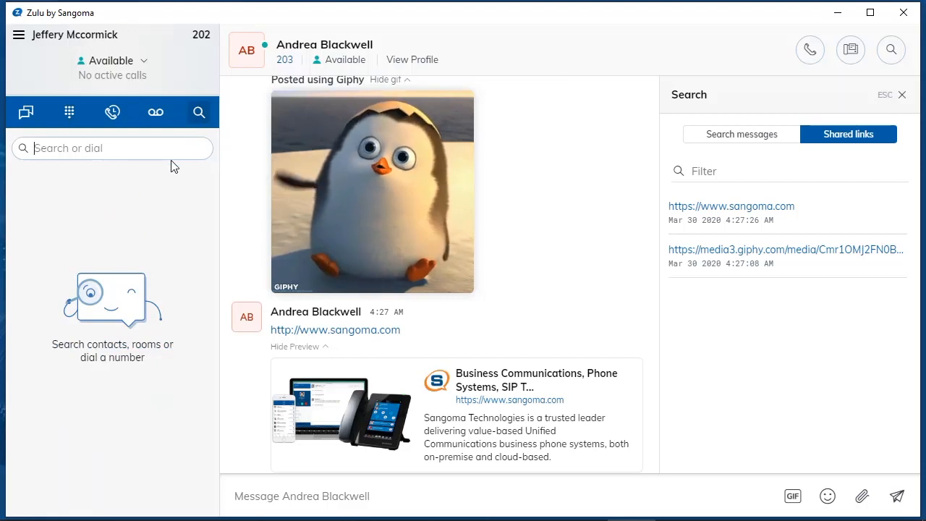
text(a)
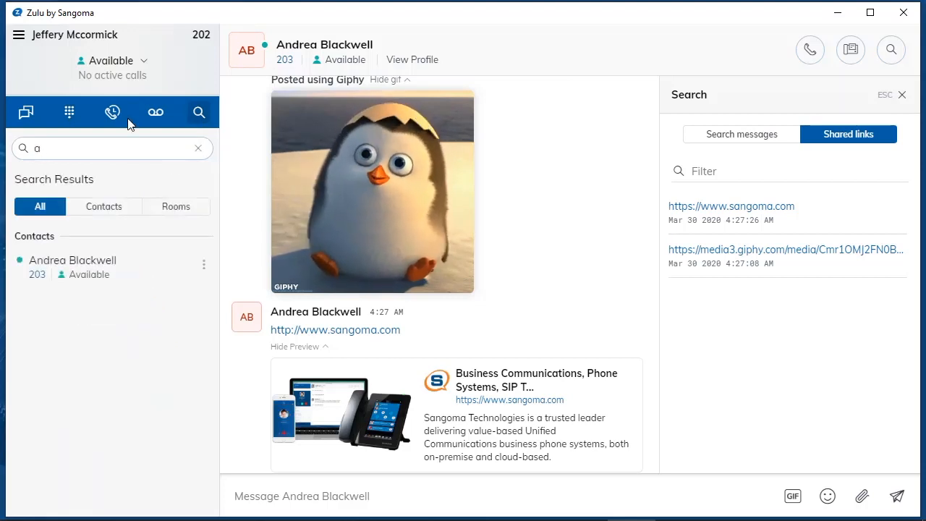
mouse_move(38, 278)
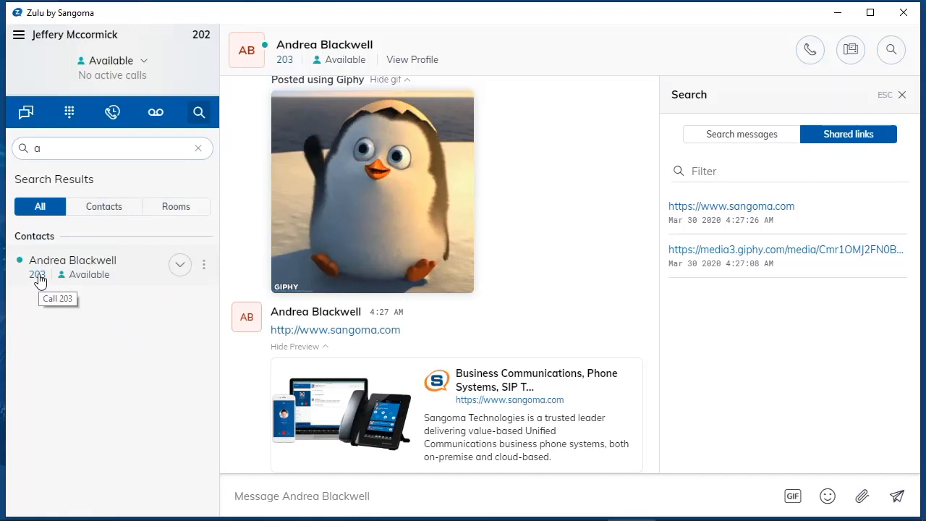
Expand the contact's numbers, call extension 203, and hang up after about eight seconds.
click(185, 271)
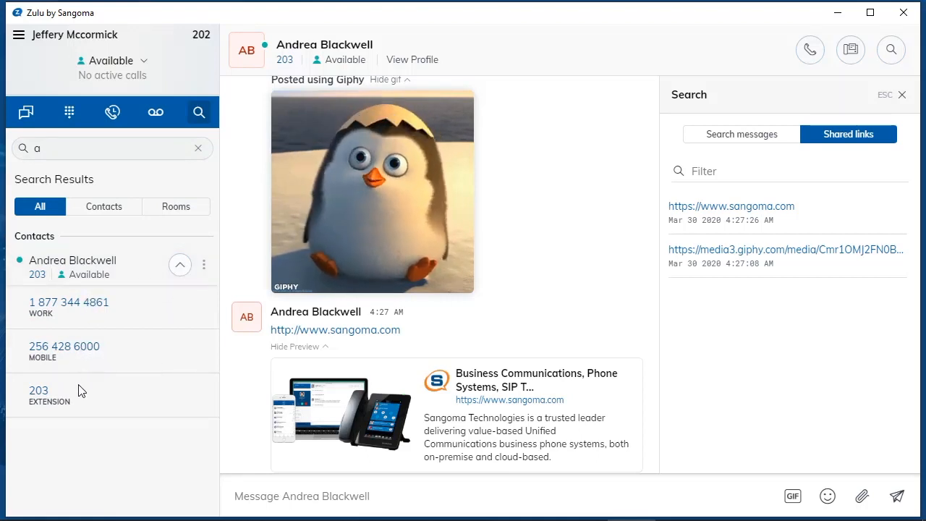
click(40, 394)
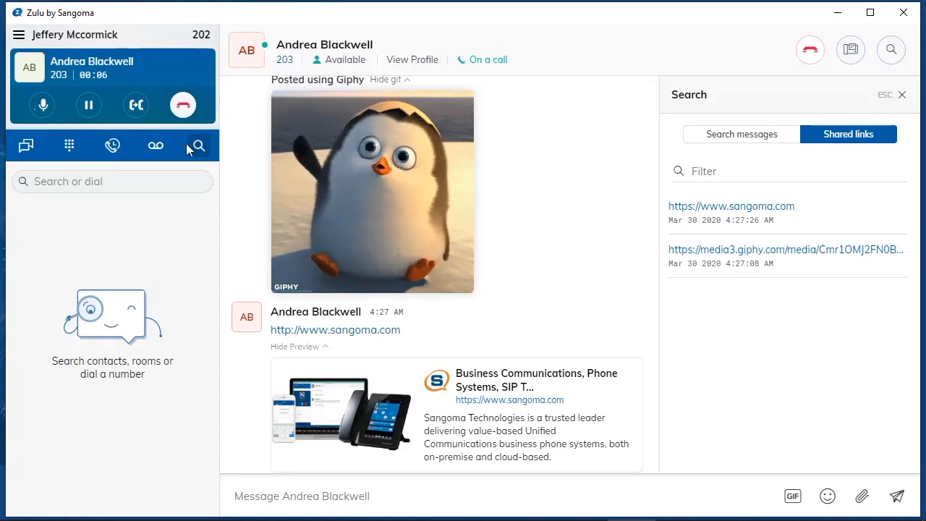
click(183, 106)
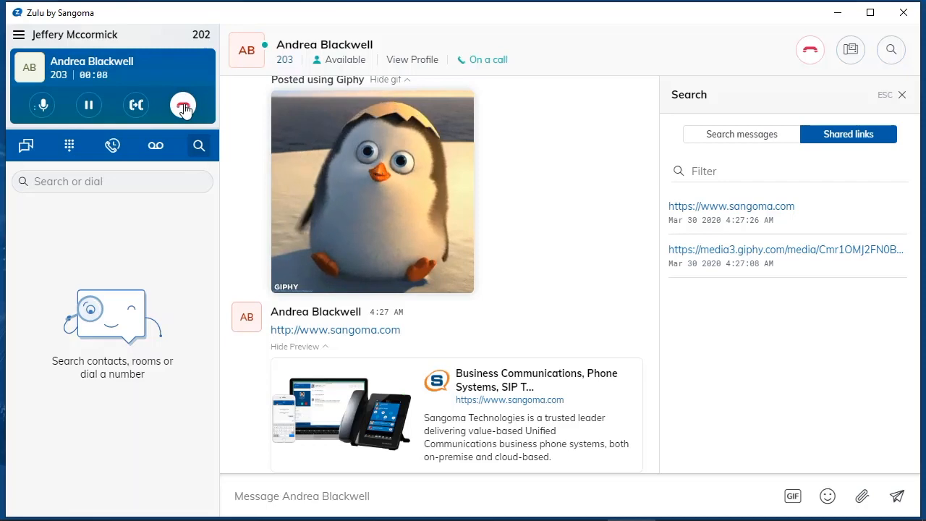